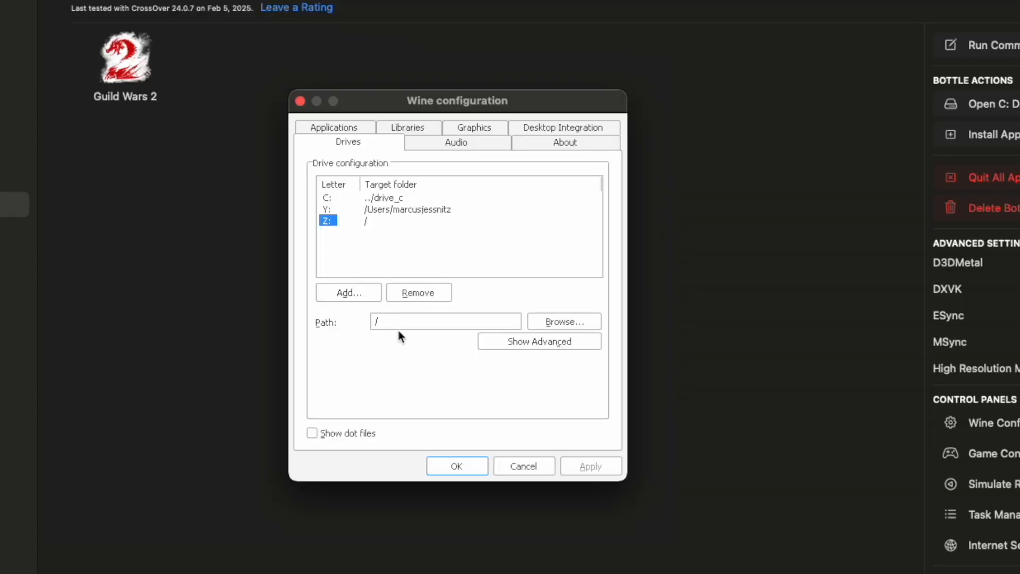
# Set drive Z:'s target folder to /Volumes/SSD_Extern/Spiele/Guild Wars 2 and save the Wine configuration
pyautogui.click(565, 325)
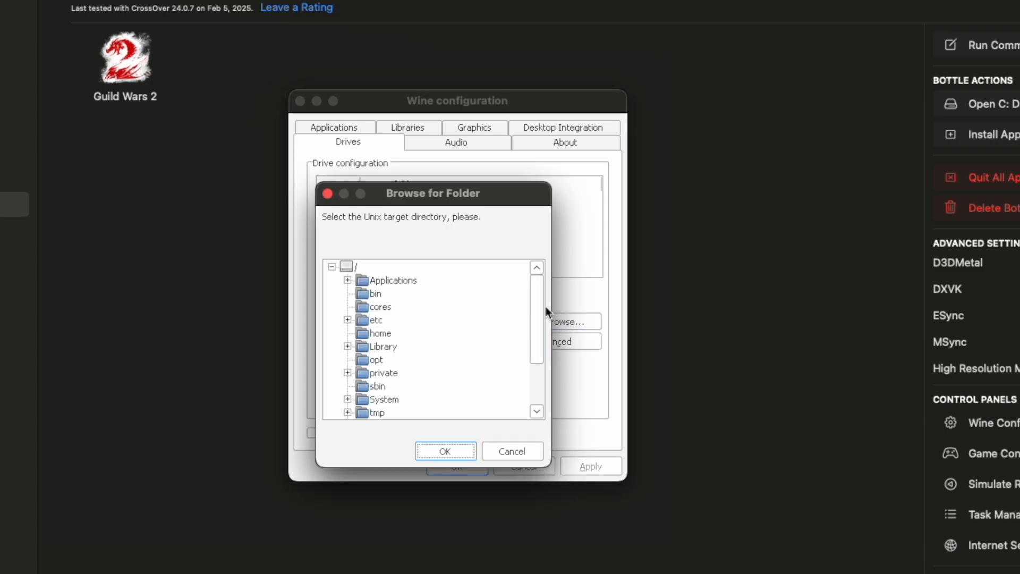
pyautogui.moveTo(545, 310)
pyautogui.mouseDown()
pyautogui.moveTo(537, 387)
pyautogui.moveTo(547, 303)
pyautogui.mouseUp()
pyautogui.moveTo(542, 331); pyautogui.dragTo(533, 374)
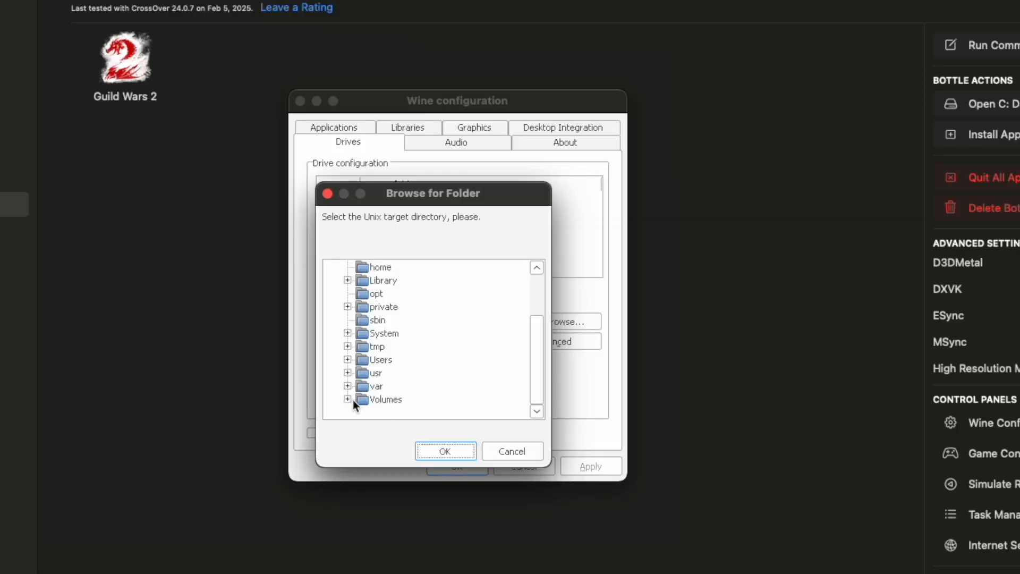
pyautogui.click(388, 400)
pyautogui.click(347, 399)
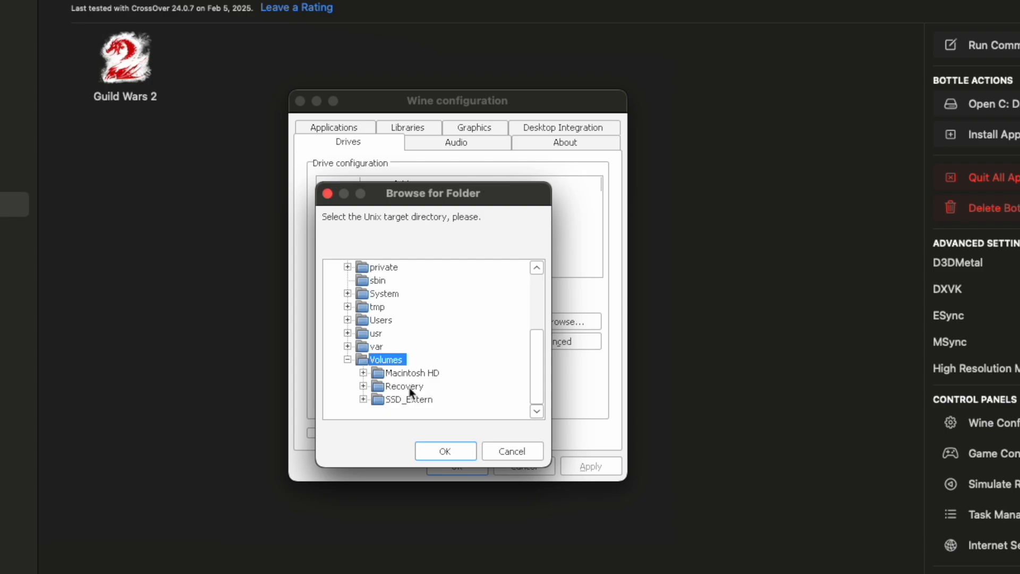
pyautogui.click(403, 400)
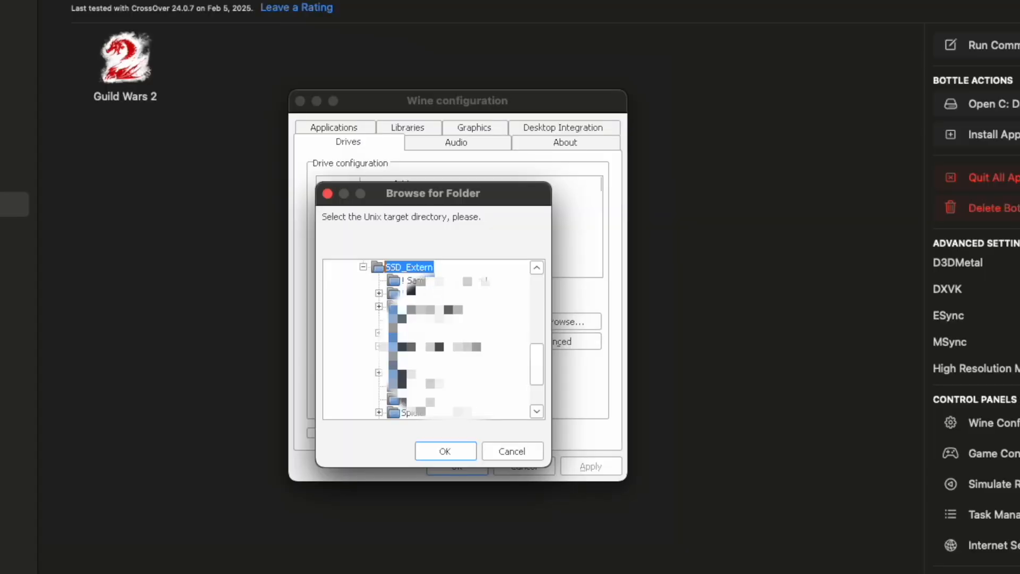
pyautogui.click(410, 412)
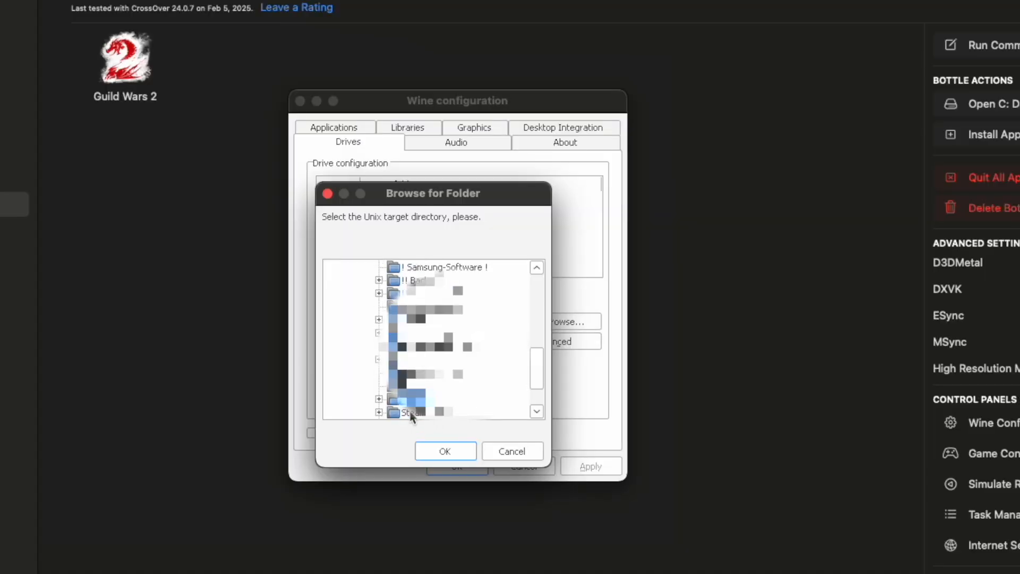
pyautogui.click(378, 413)
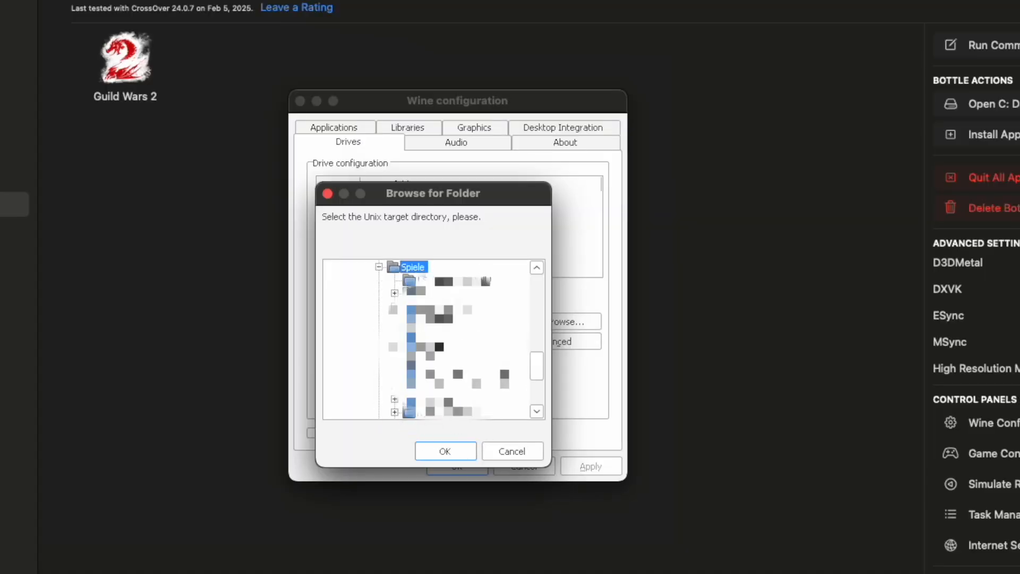
pyautogui.click(449, 374)
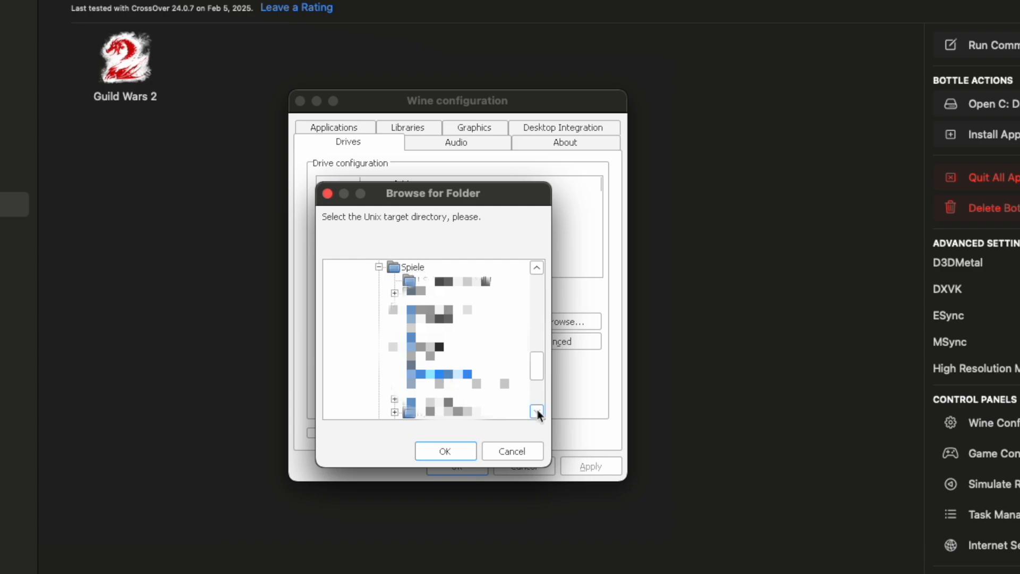
pyautogui.click(455, 455)
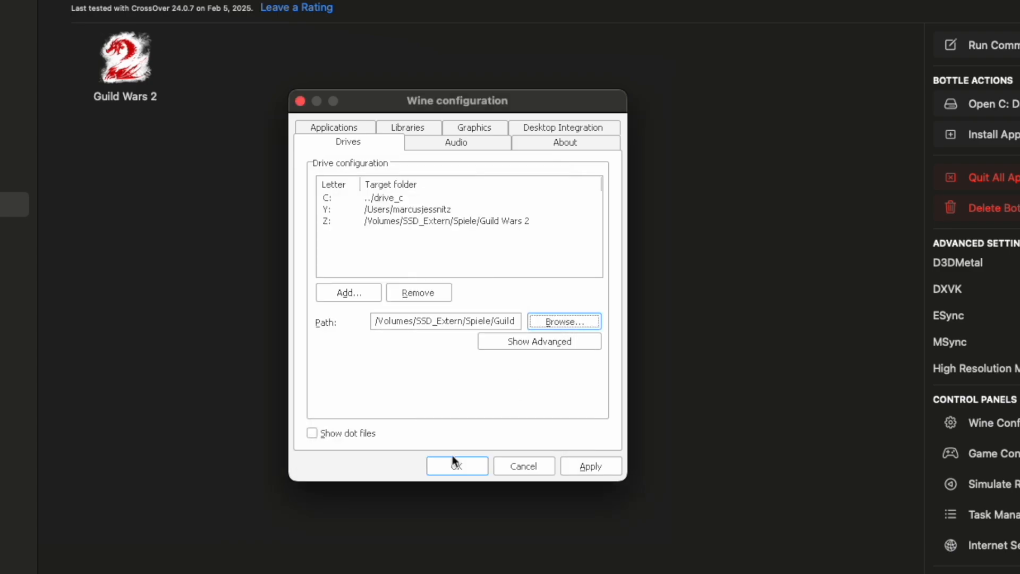
pyautogui.click(588, 470)
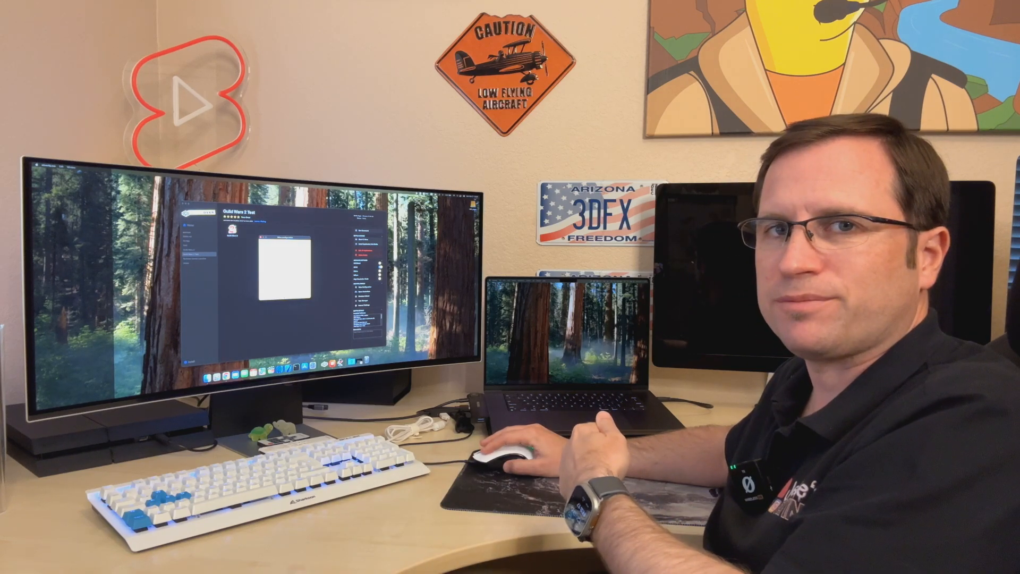
pyautogui.click(284, 297)
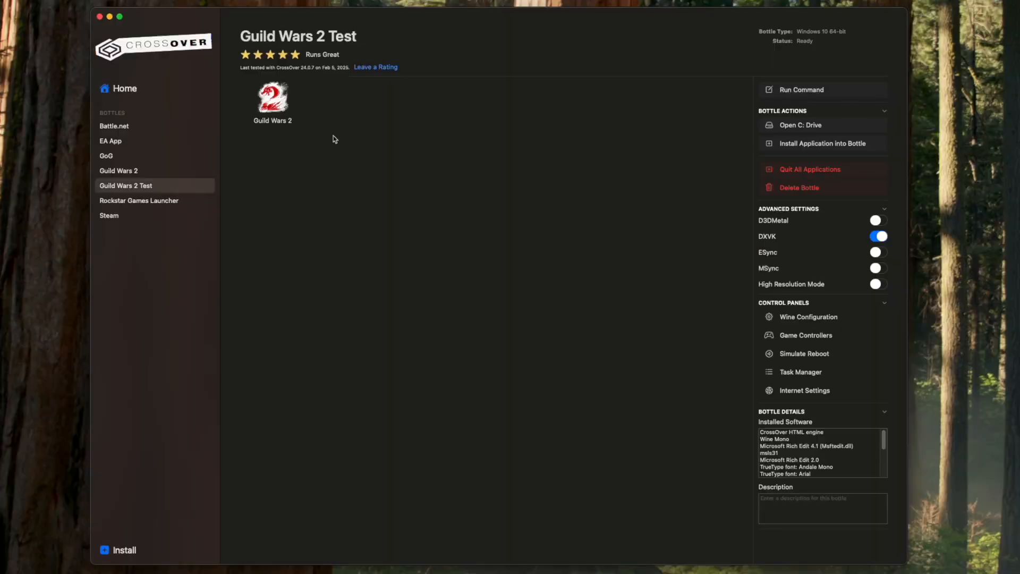
# Launch Guild Wars 2 from the Guild Wars 2 Test bottle and allow it to access files on the removable volume
pyautogui.click(273, 102)
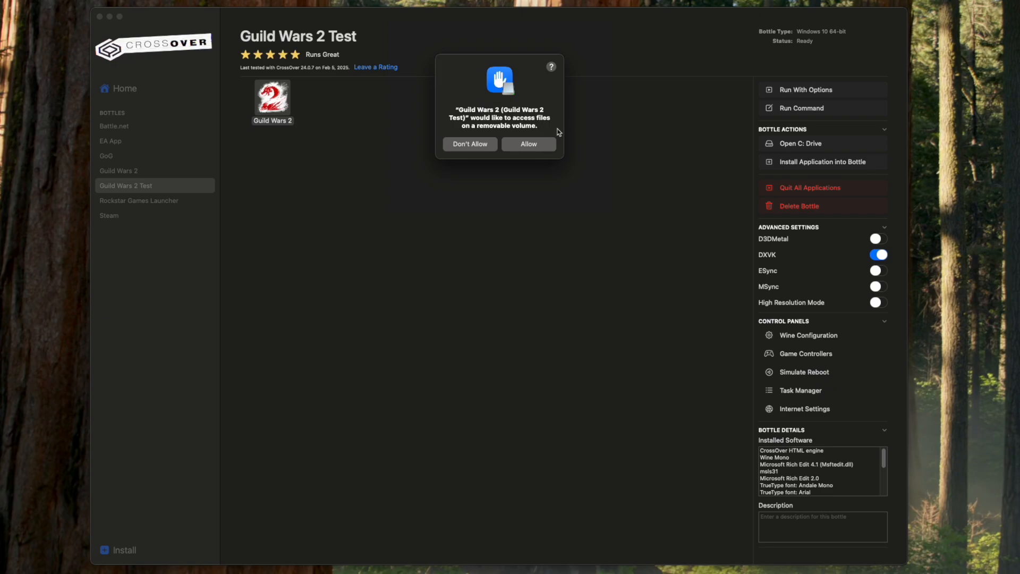
pyautogui.click(545, 148)
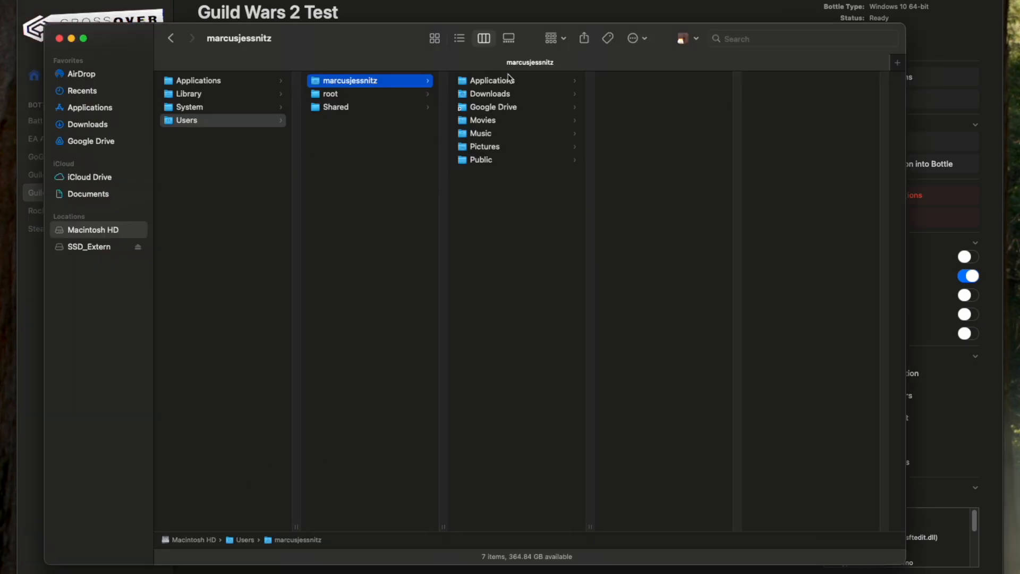
# In Finder, open the Guild Wars 2 folder inside the CrossOver folder of the home directory's Applications folder
pyautogui.click(511, 81)
pyautogui.click(685, 81)
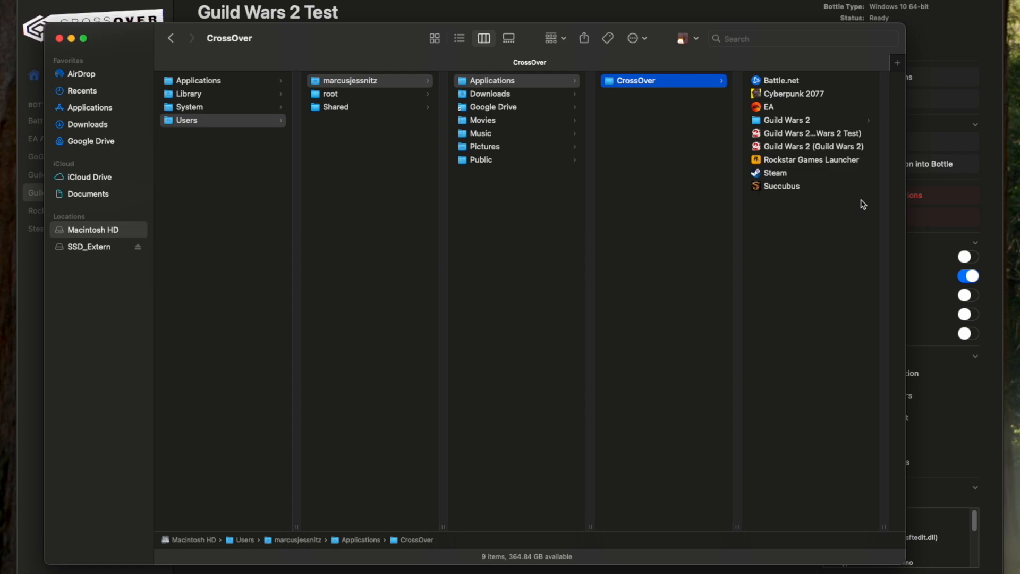
pyautogui.click(794, 120)
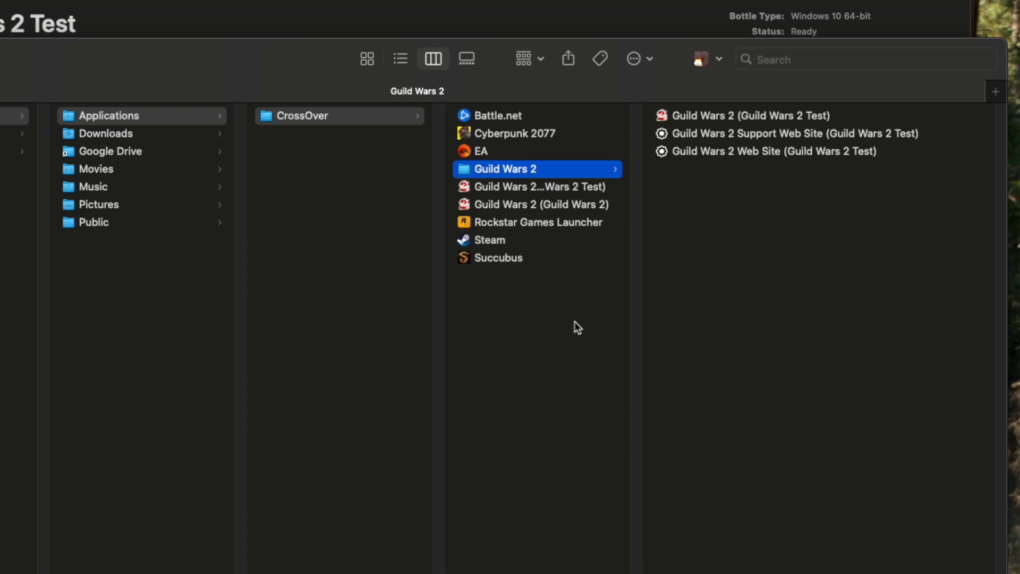
# Move the Guild Wars 2 (Guild Wars 2 Test) launcher in the CrossOver folder to the Trash
pyautogui.click(536, 184)
pyautogui.rightClick(565, 185)
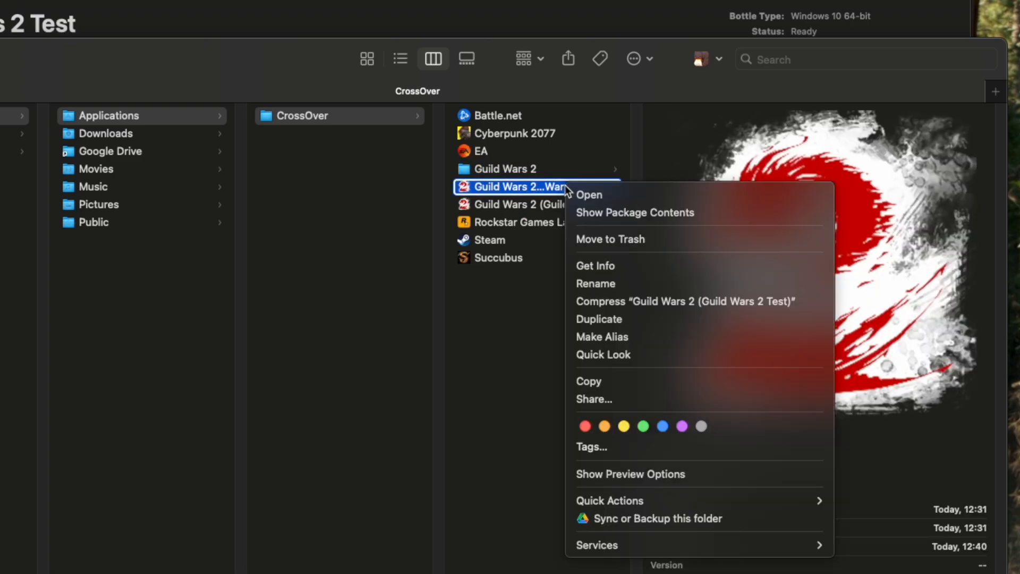
pyautogui.click(618, 239)
# Move the Guild Wars 2 (Guild Wars 2 Test) launcher out of the Guild Wars 2 subfolder into the CrossOver folder
pyautogui.click(531, 170)
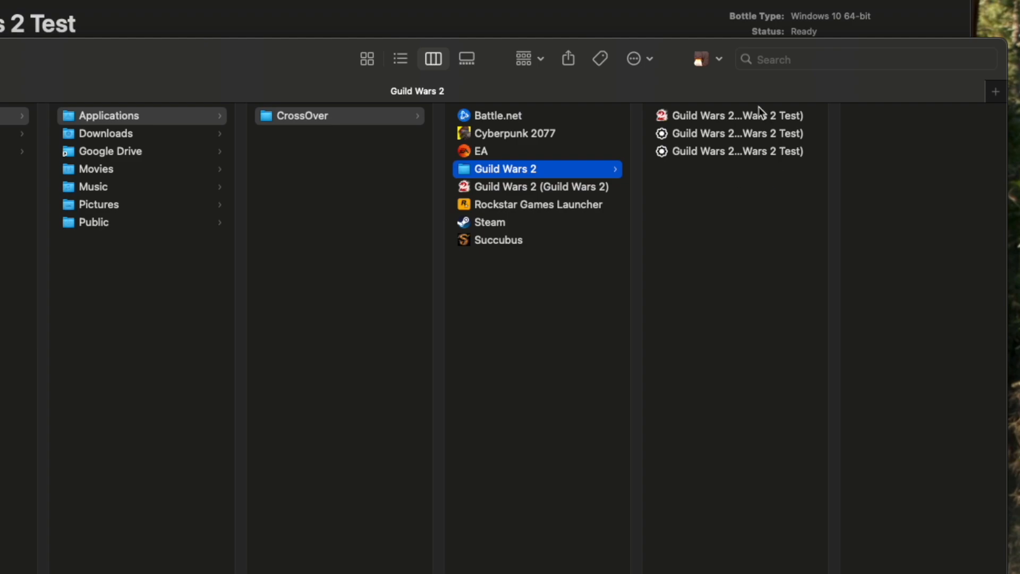
pyautogui.moveTo(719, 118); pyautogui.dragTo(548, 290)
pyautogui.click(719, 135)
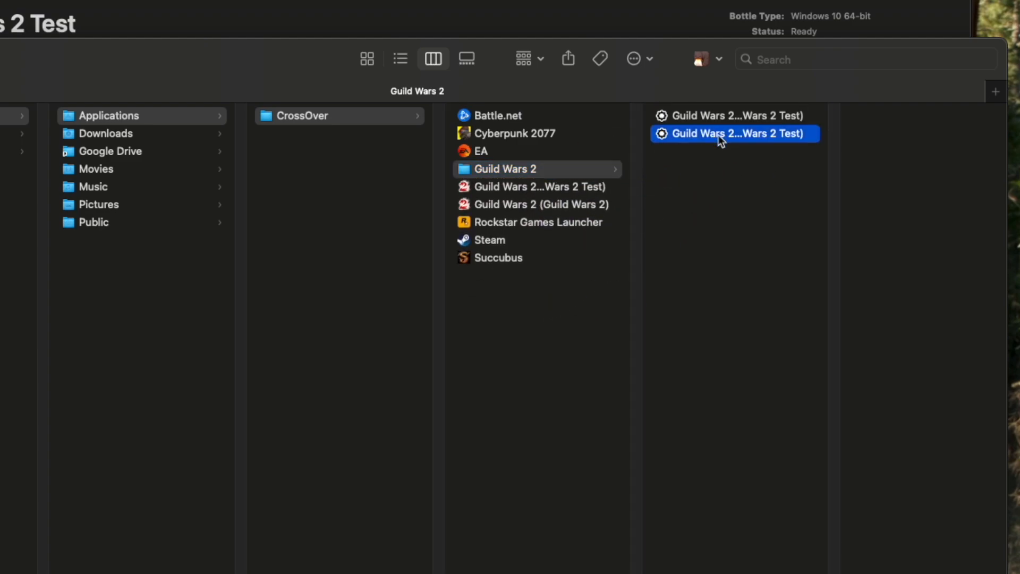
# Move the Guild Wars 2 subfolder with its web site shortcuts to the Trash
pyautogui.click(629, 210)
pyautogui.rightClick(582, 169)
pyautogui.click(646, 205)
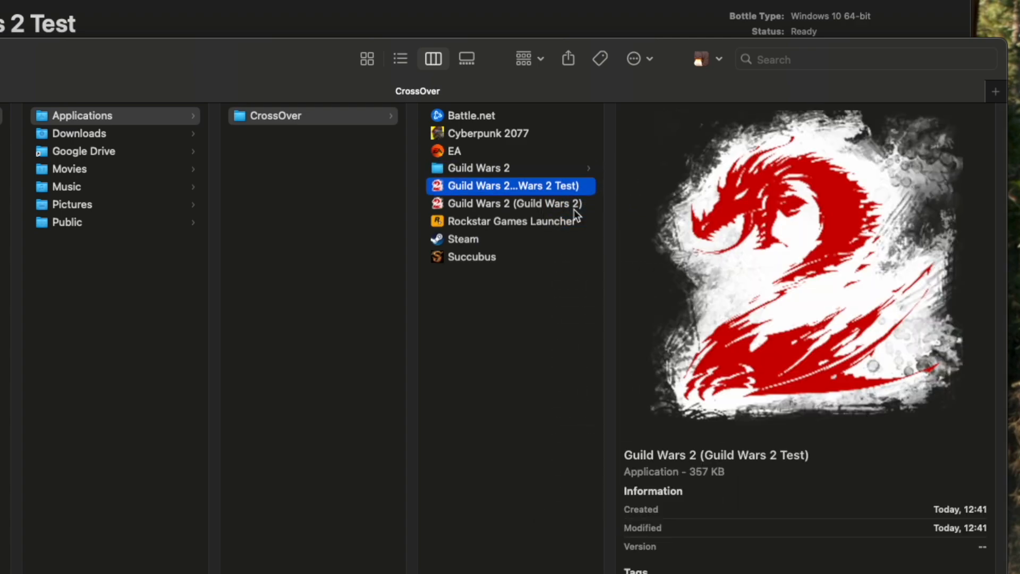
# Compare the two Guild Wars 2 launchers in the CrossOver folder and close the Finder window
pyautogui.click(558, 188)
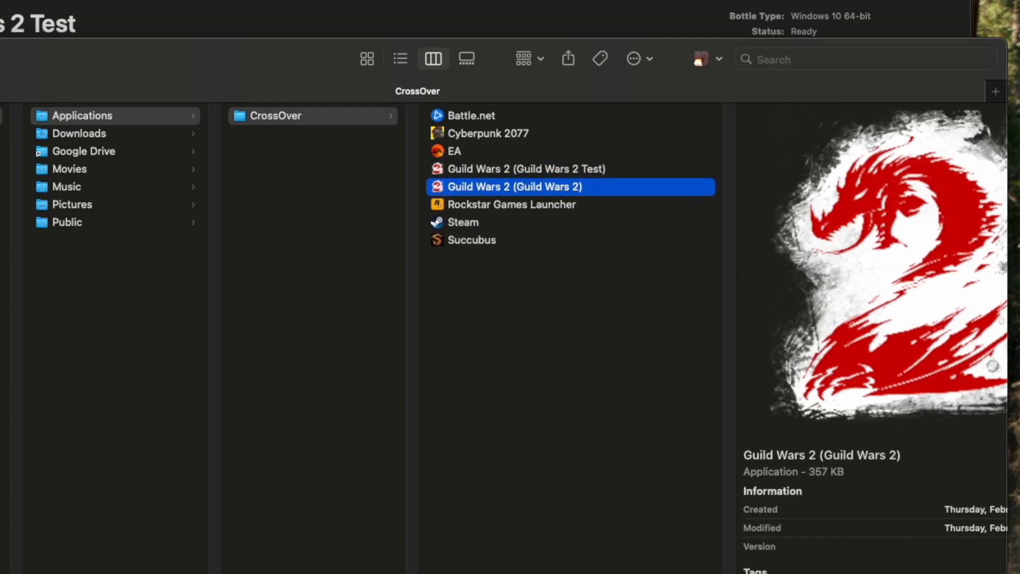
pyautogui.click(592, 318)
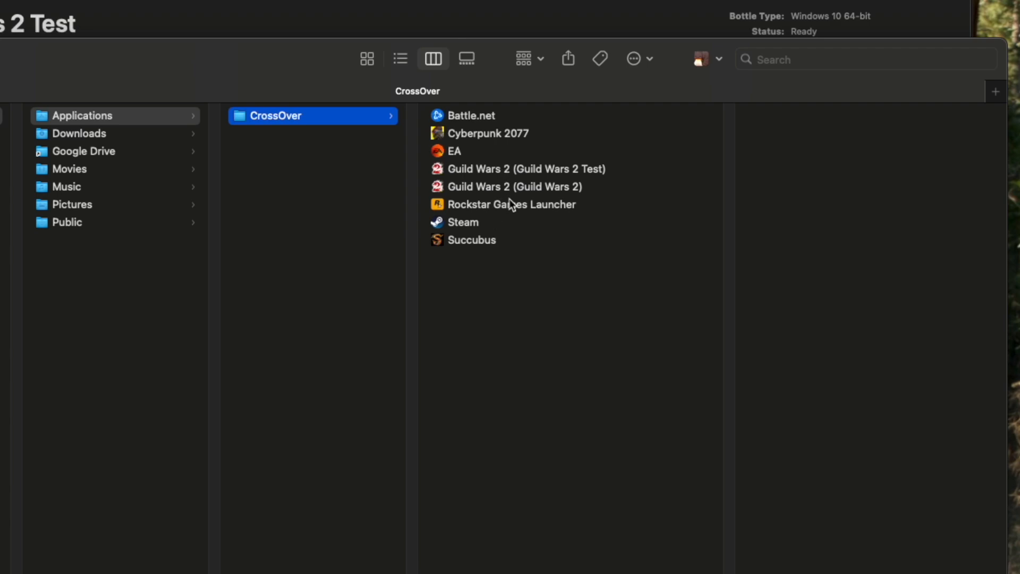
pyautogui.click(547, 169)
pyautogui.click(562, 188)
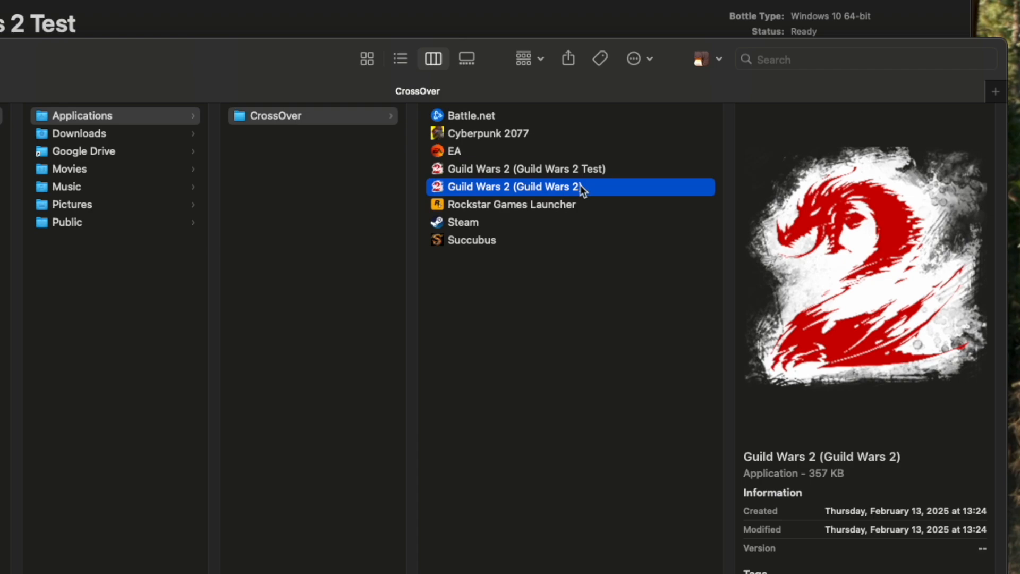
pyautogui.click(497, 170)
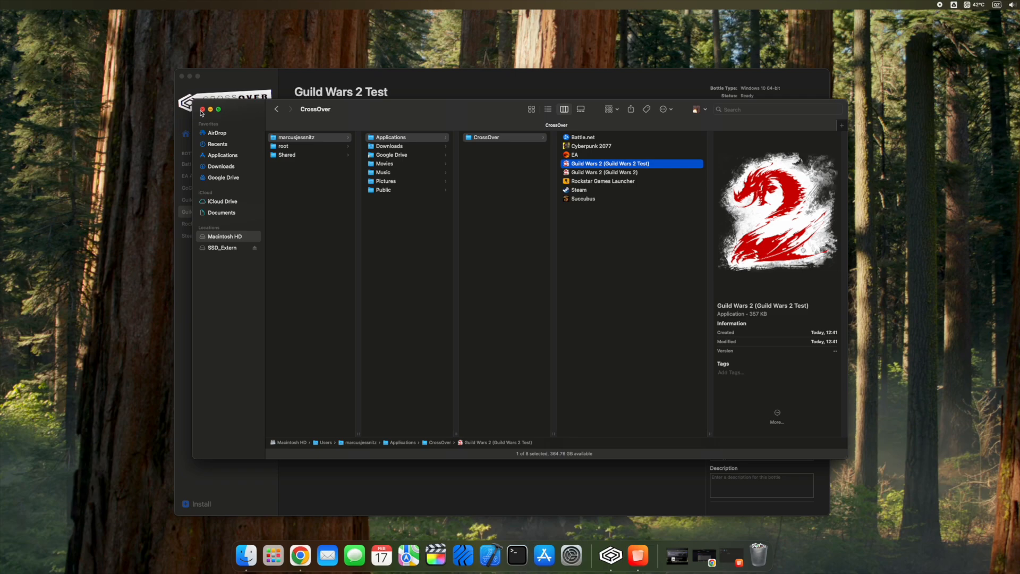
pyautogui.click(202, 110)
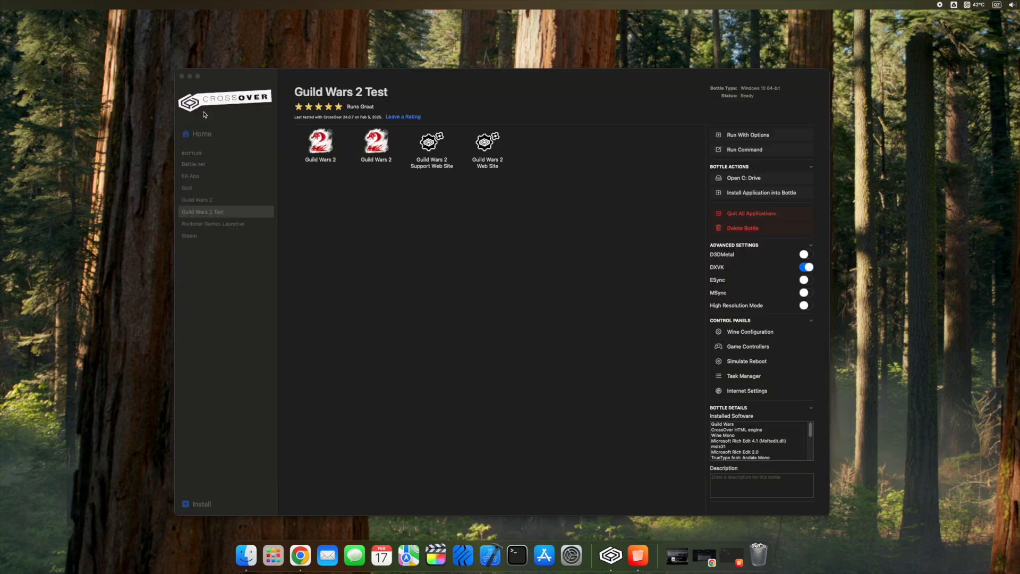
# Quit and reopen CrossOver, and show the contents of the Guild Wars 2 Test bottle
pyautogui.rightClick(604, 557)
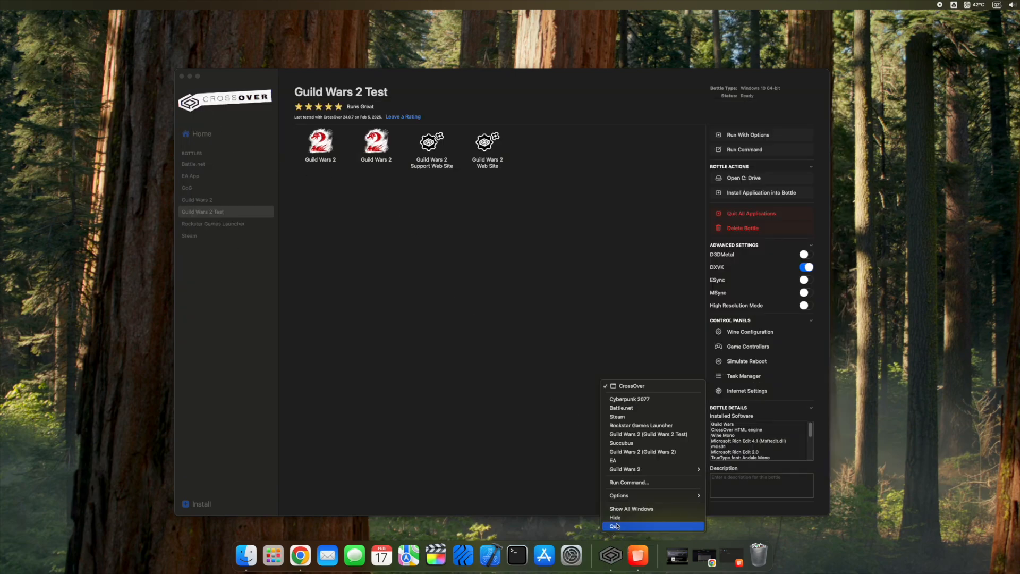
pyautogui.click(616, 521)
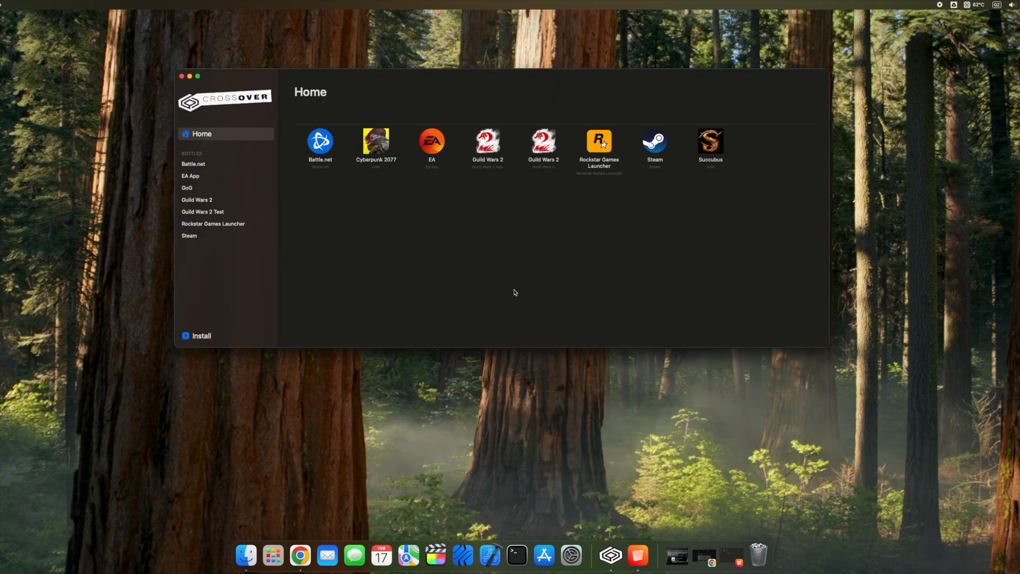
pyautogui.click(236, 213)
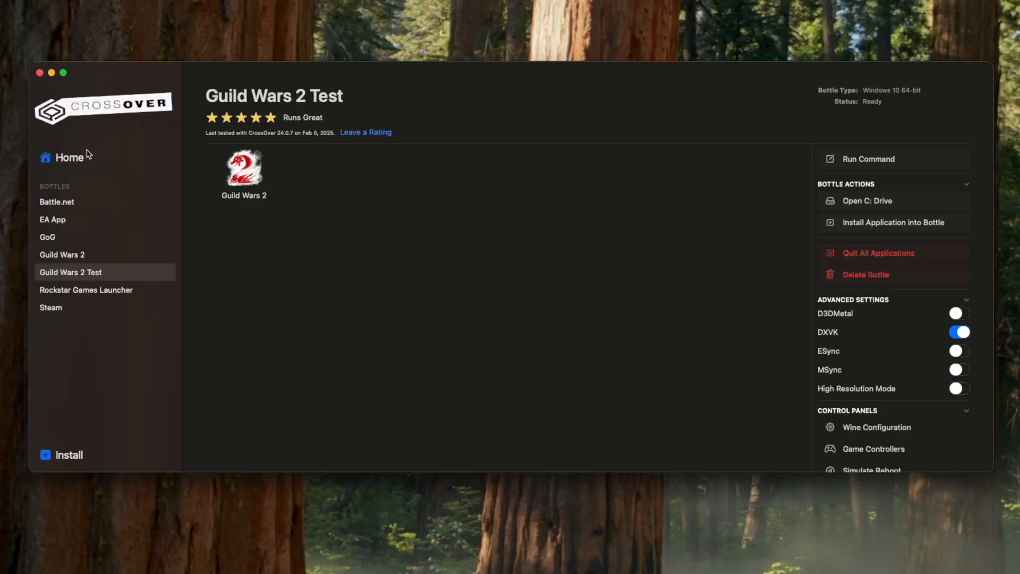
# Return to the home overview and delete the Guild Wars 2 Test bottle, confirming the deletion
pyautogui.click(94, 161)
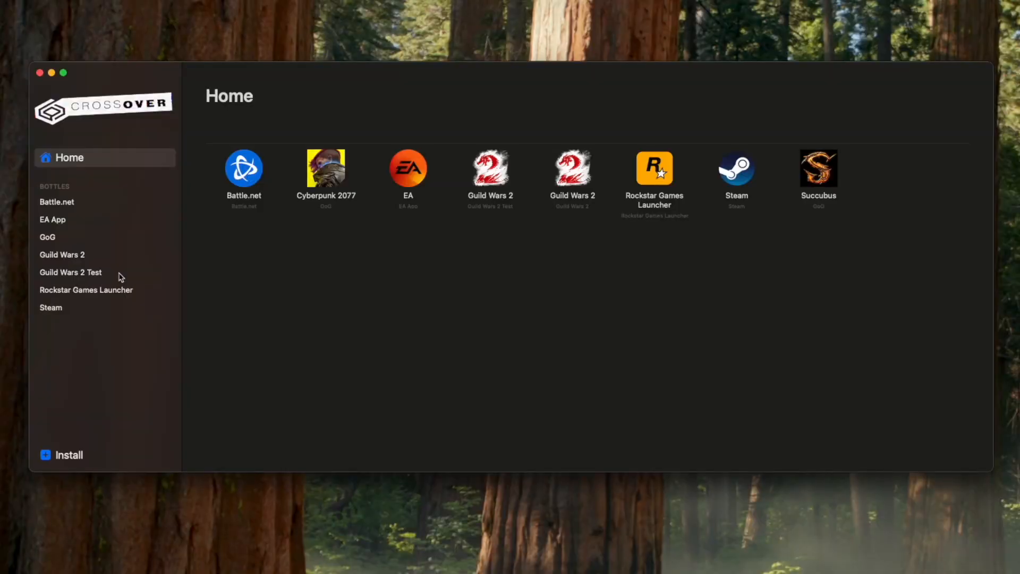
pyautogui.rightClick(99, 276)
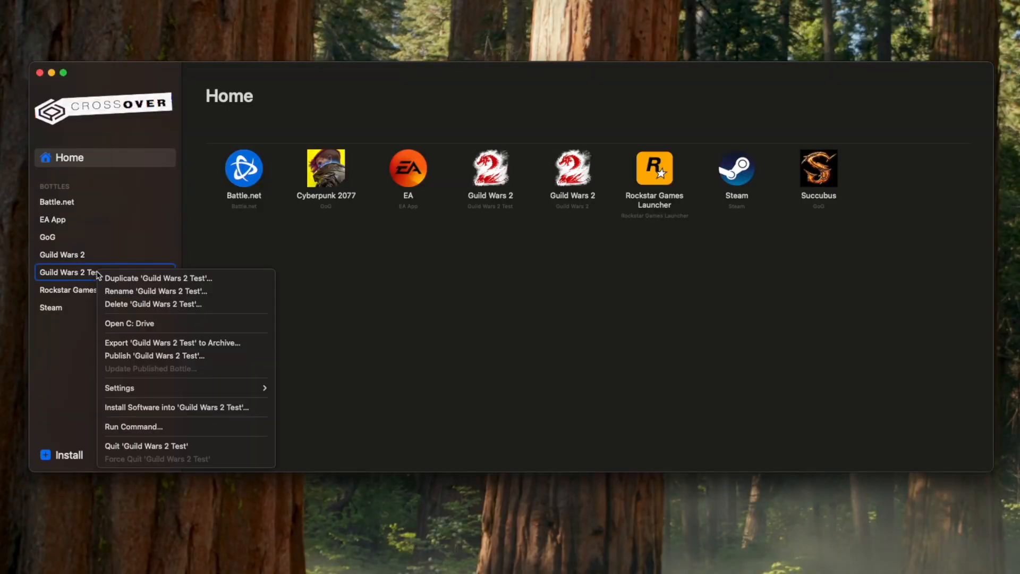
pyautogui.click(228, 308)
pyautogui.click(546, 326)
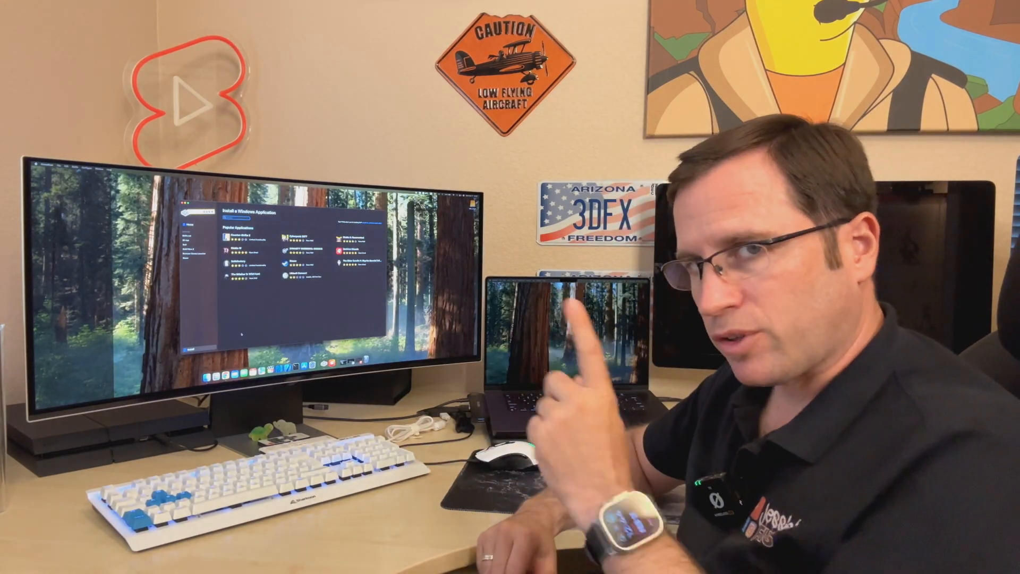
# Search the installable Windows applications for "battlefield" and open the Battlefield 1 entry
pyautogui.write('bat')
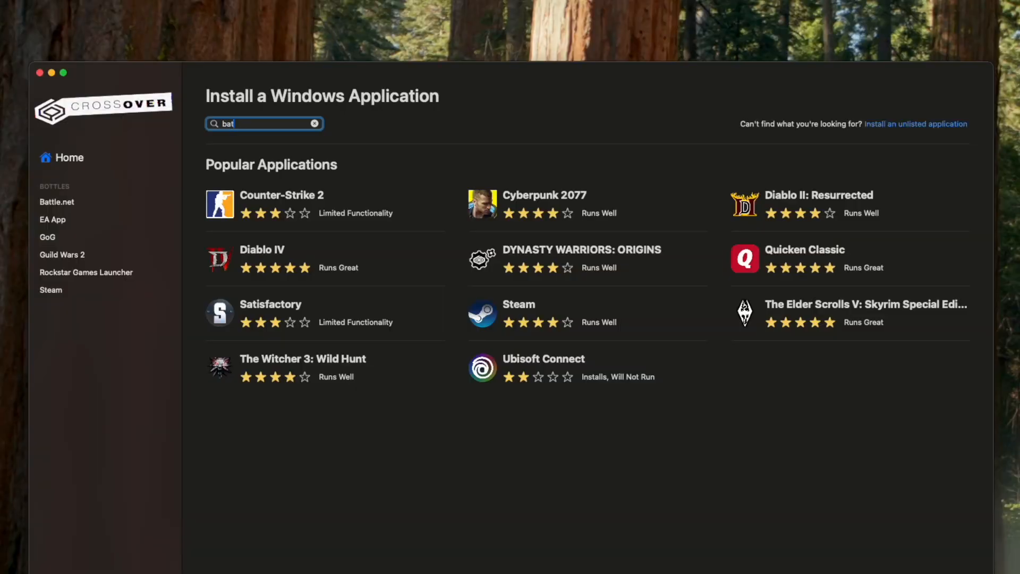
pyautogui.write('tlefield')
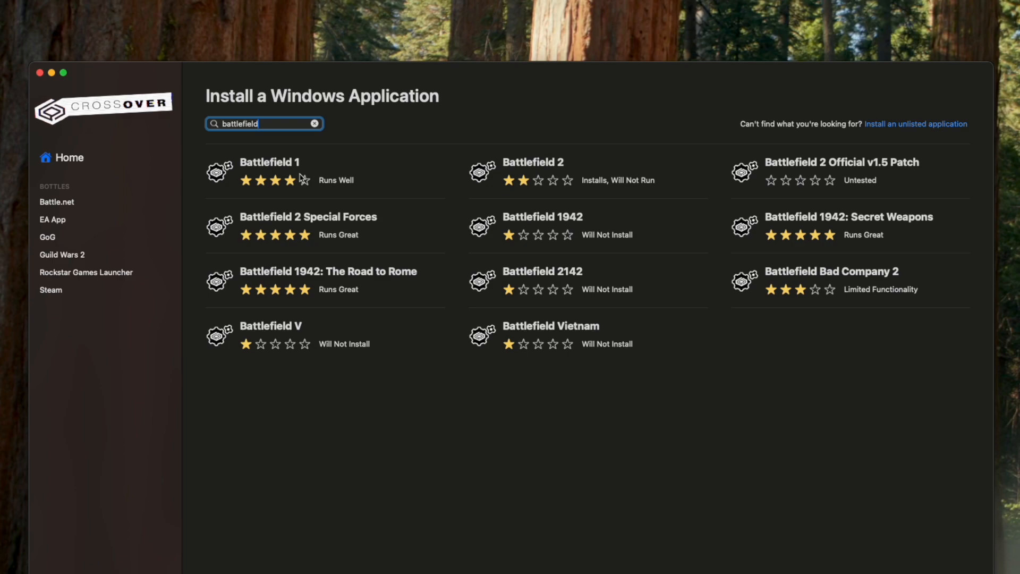
pyautogui.click(275, 169)
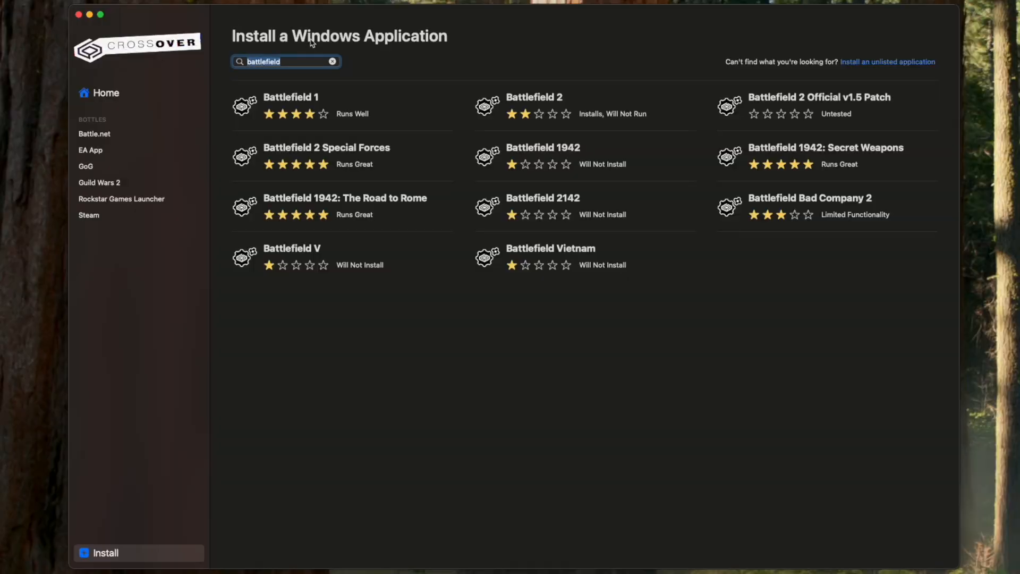
# Search the installable Windows applications for "cyberpunk" and open the Cyberpunk 2077 entry
pyautogui.click(325, 63)
pyautogui.write('cyberpunk')
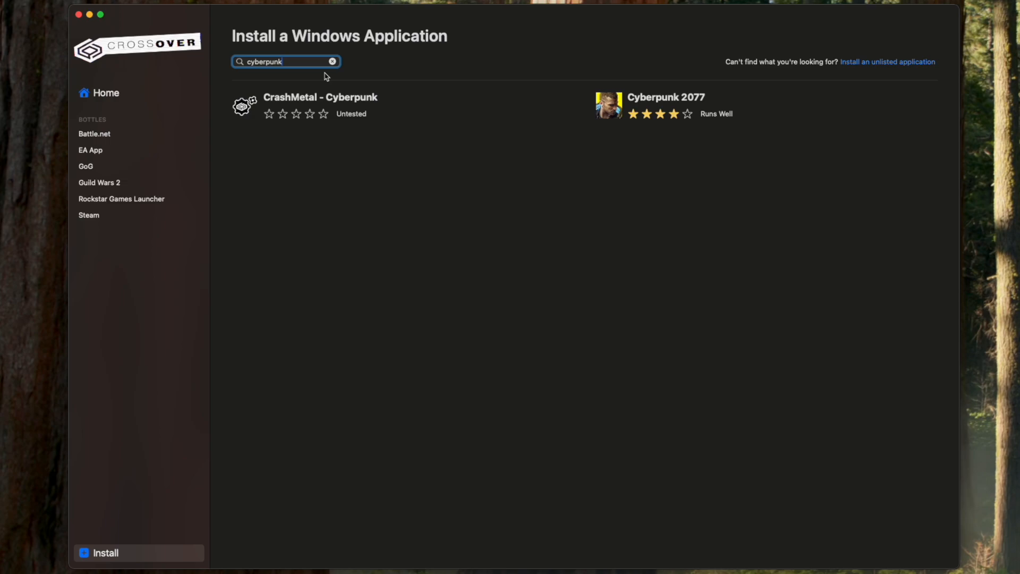
pyautogui.click(627, 99)
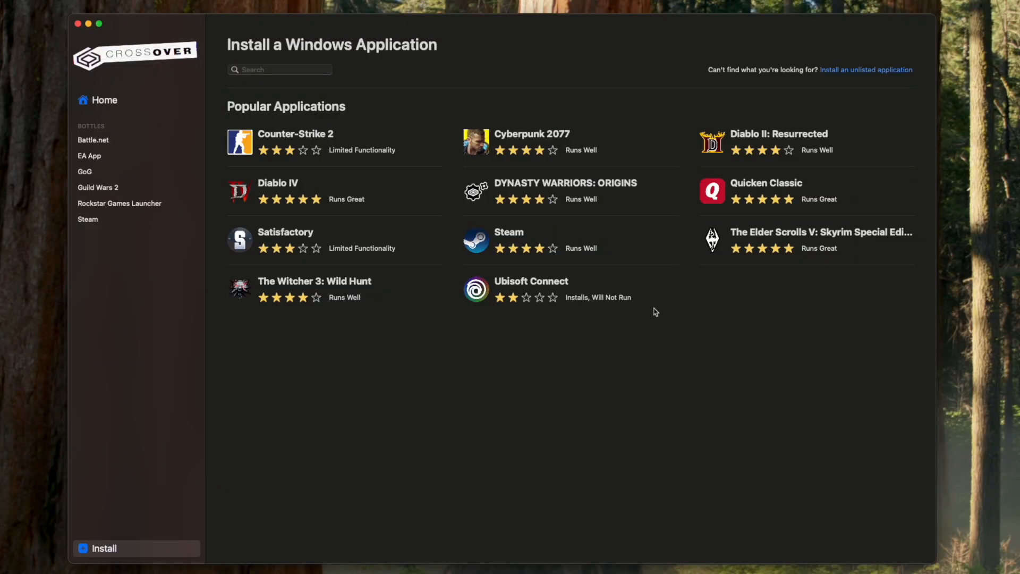
# Open the installation page for an unlisted application
pyautogui.click(864, 70)
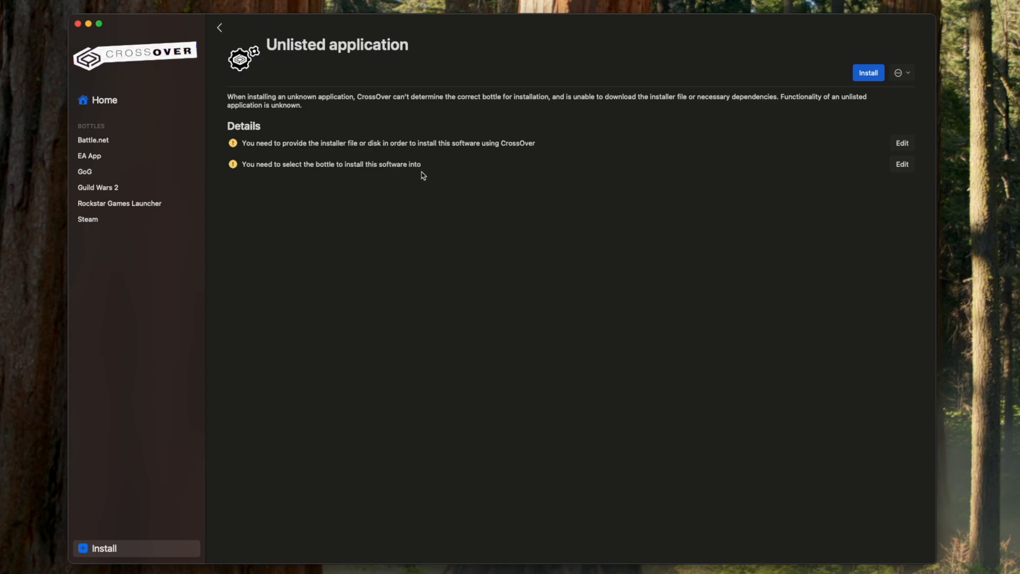
# Assign the unlisted application to a new Windows 10 64-bit bottle named Test
pyautogui.click(903, 166)
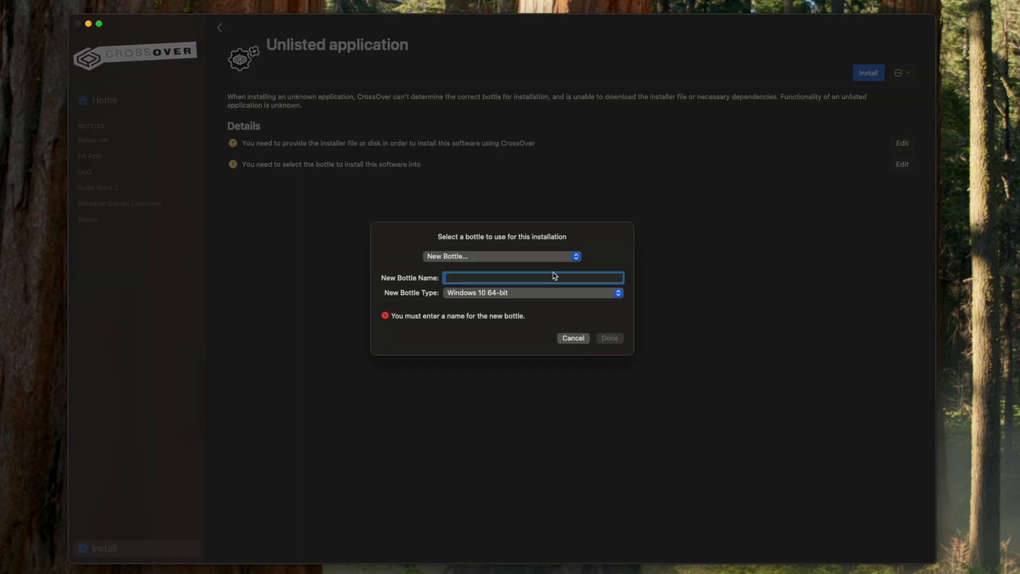
pyautogui.write('Test')
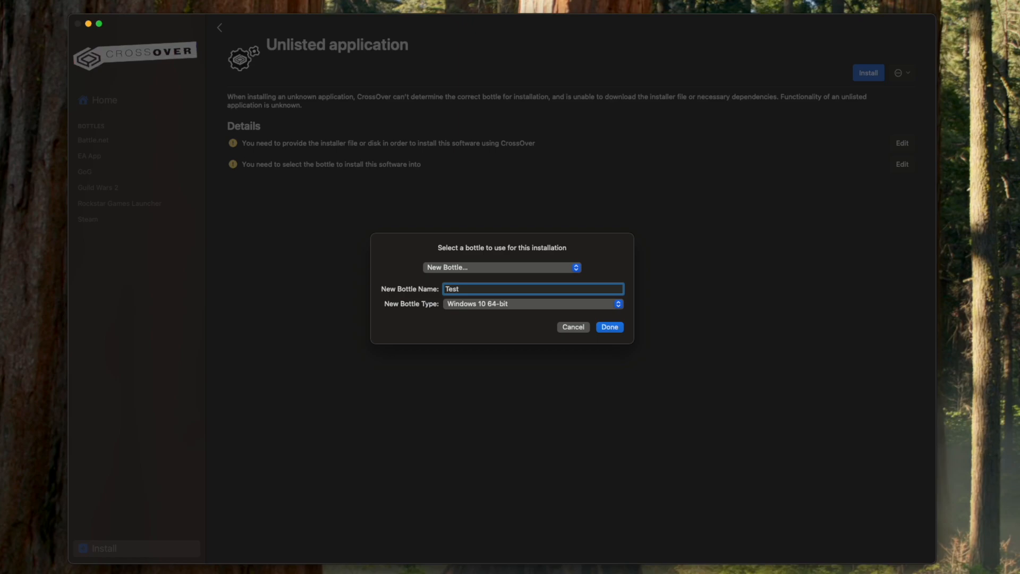
pyautogui.click(609, 328)
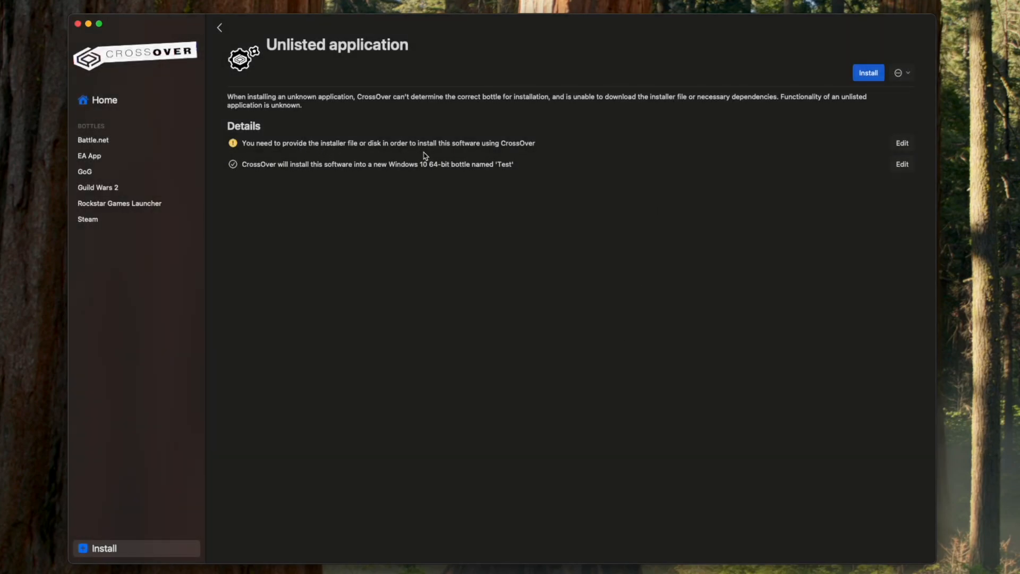
# Choose Cyberpunk2077.exe from the external SSD's x64 folder as the installer and run the installation
pyautogui.click(903, 149)
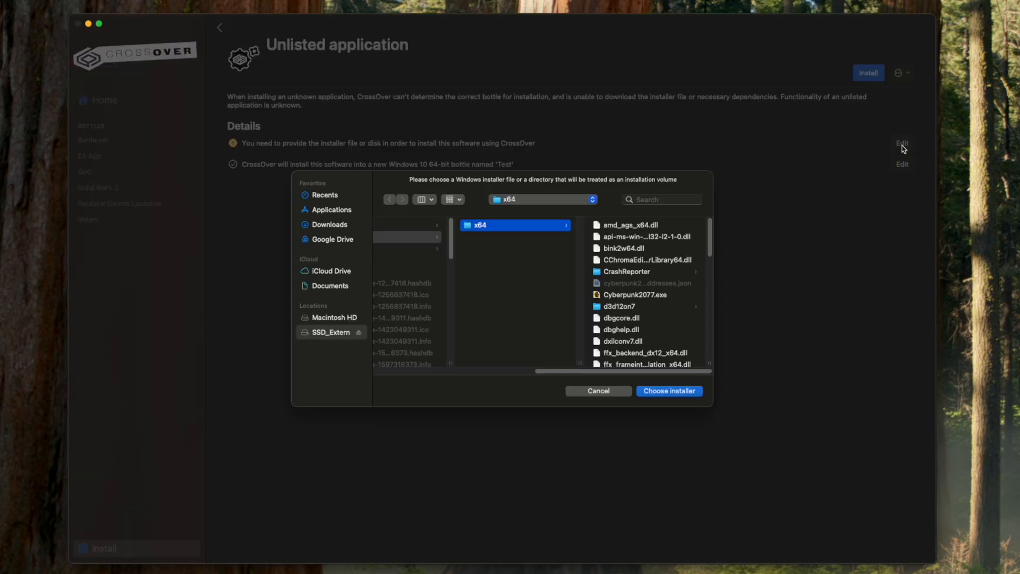
pyautogui.click(635, 297)
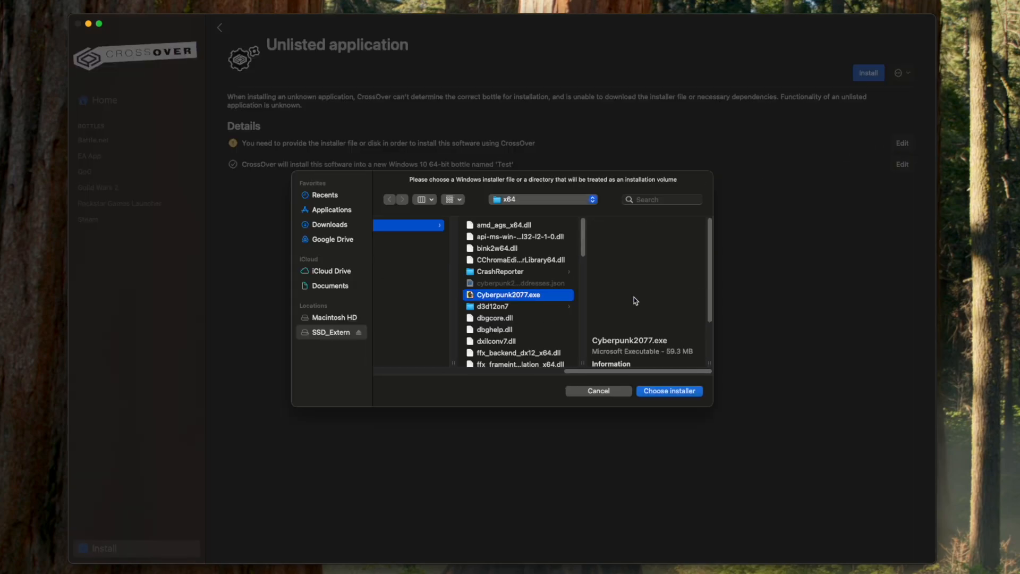
pyautogui.click(669, 392)
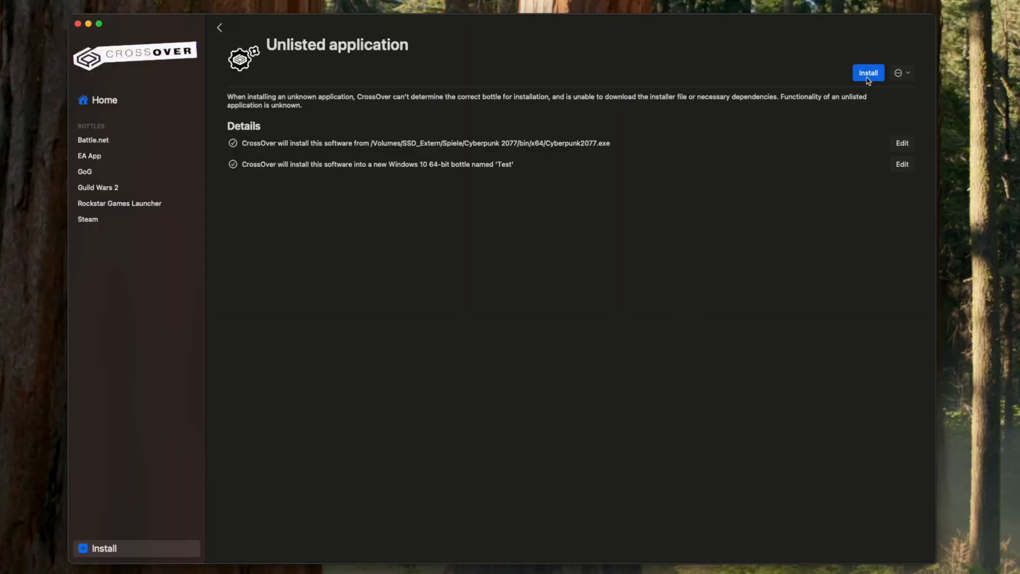
pyautogui.click(868, 73)
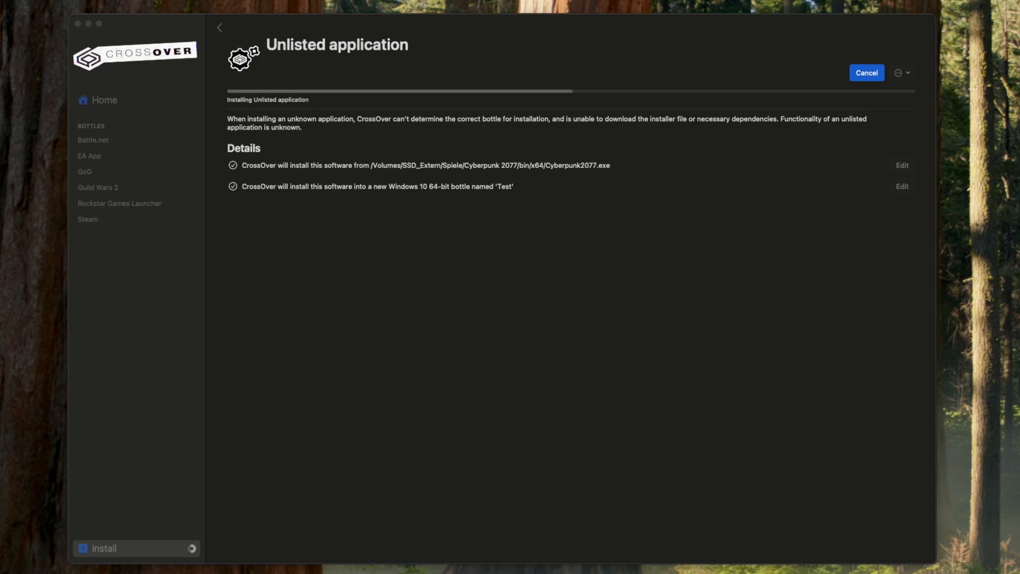
pyautogui.click(596, 342)
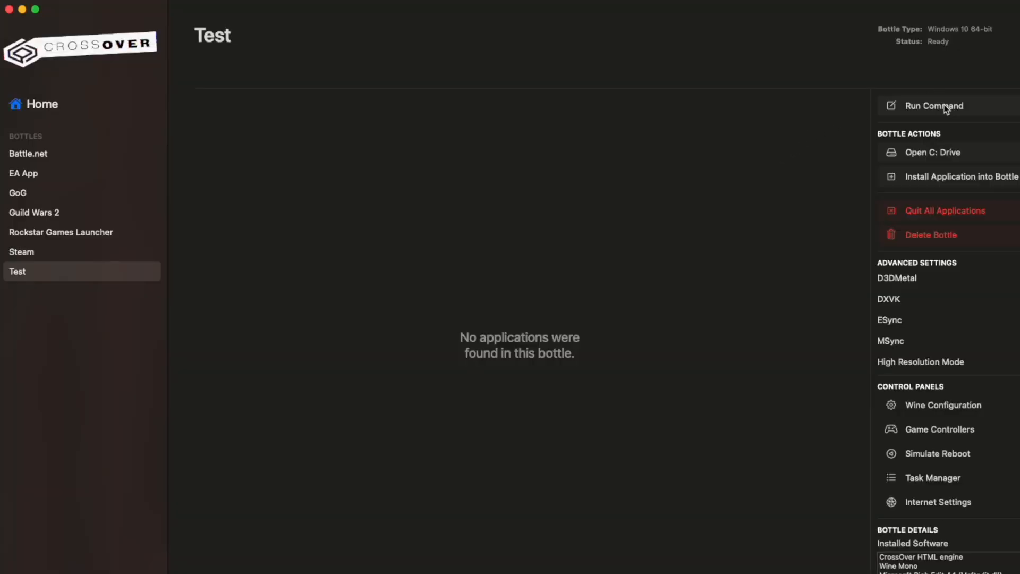
# Set the Test bottle's Run Command to Cyberpunk 2077/bin/x64/Cyberpunk2077.exe from SSD_Extern/Spiele and save it as a launcher, closing the dialog without running it
pyautogui.click(946, 110)
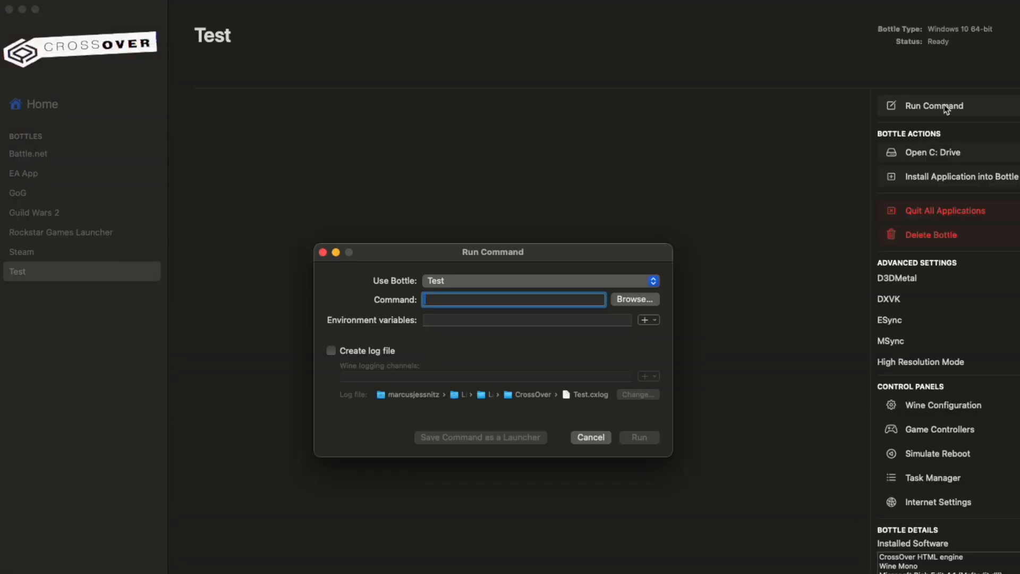
pyautogui.click(634, 299)
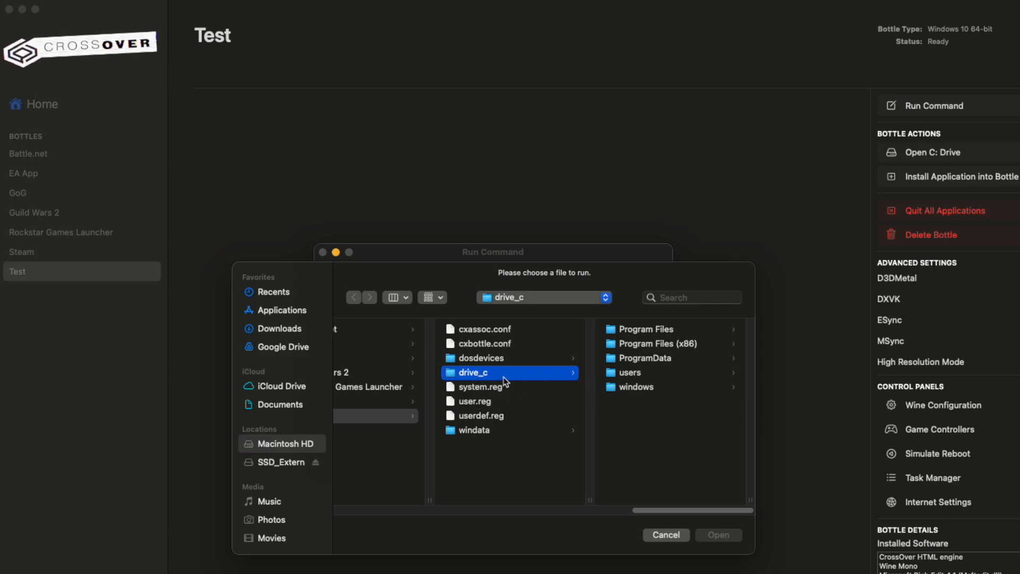
pyautogui.click(292, 465)
pyautogui.click(409, 446)
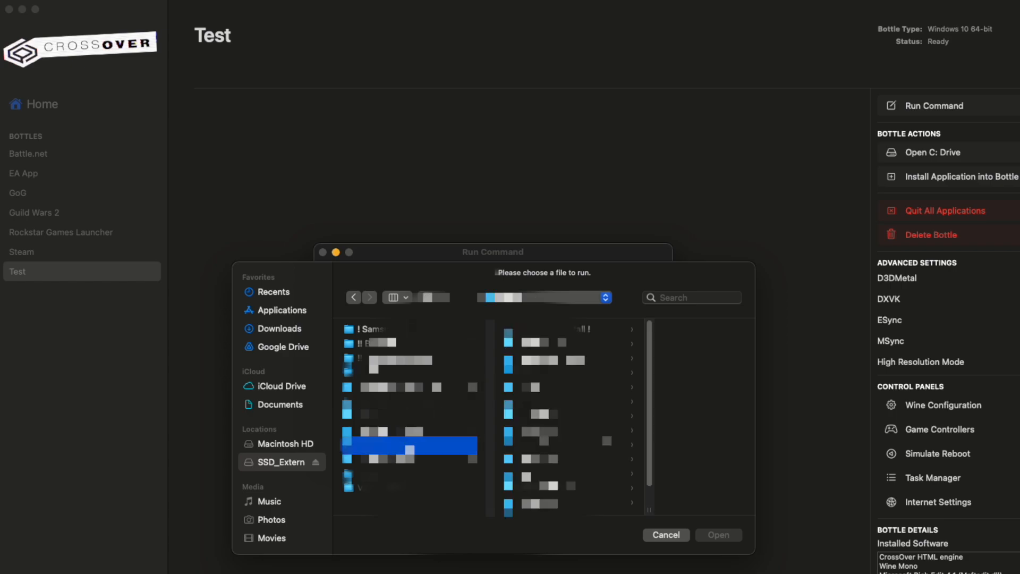
pyautogui.click(646, 359)
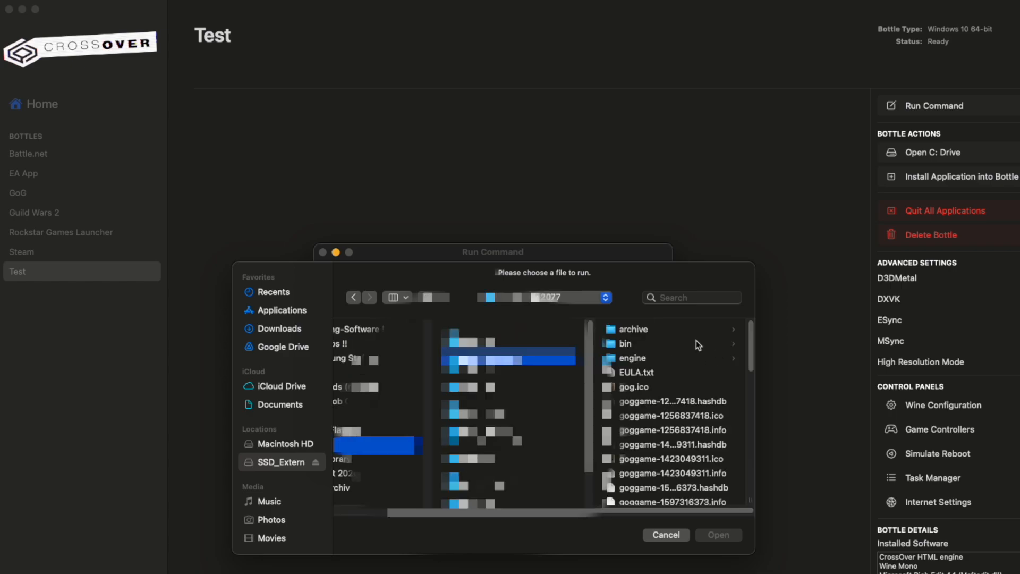
pyautogui.click(673, 343)
pyautogui.click(690, 330)
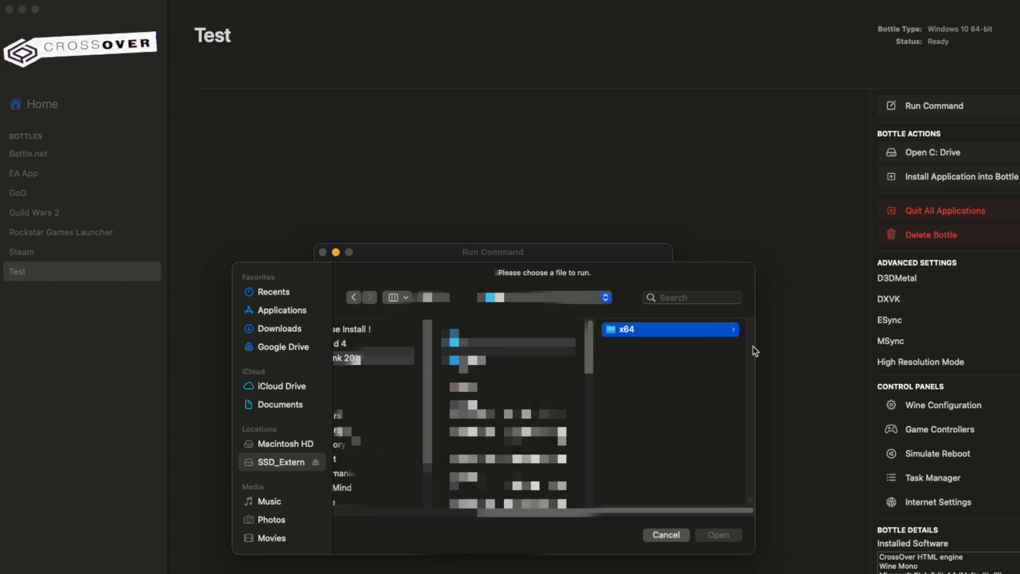
pyautogui.click(653, 417)
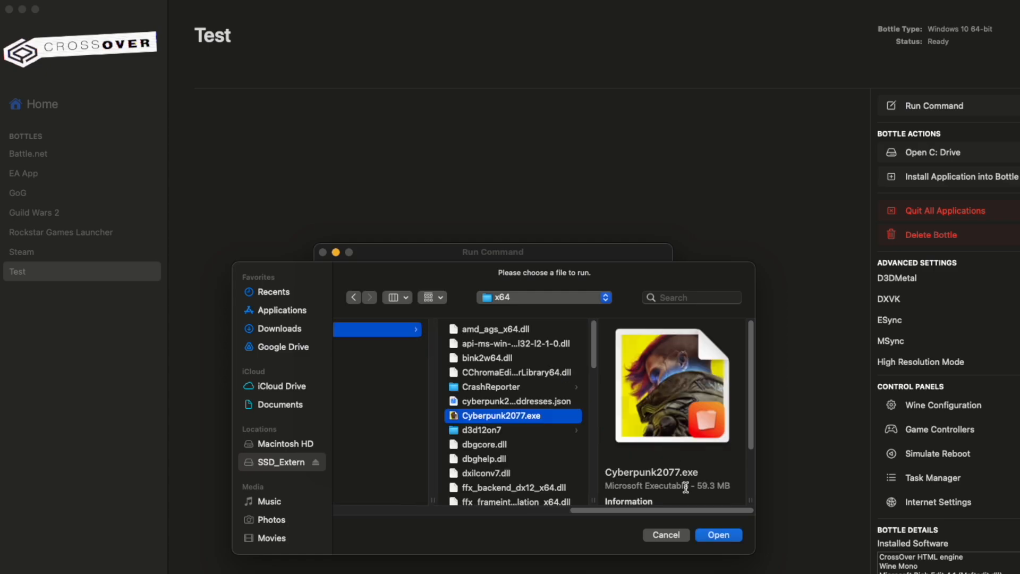
pyautogui.click(718, 536)
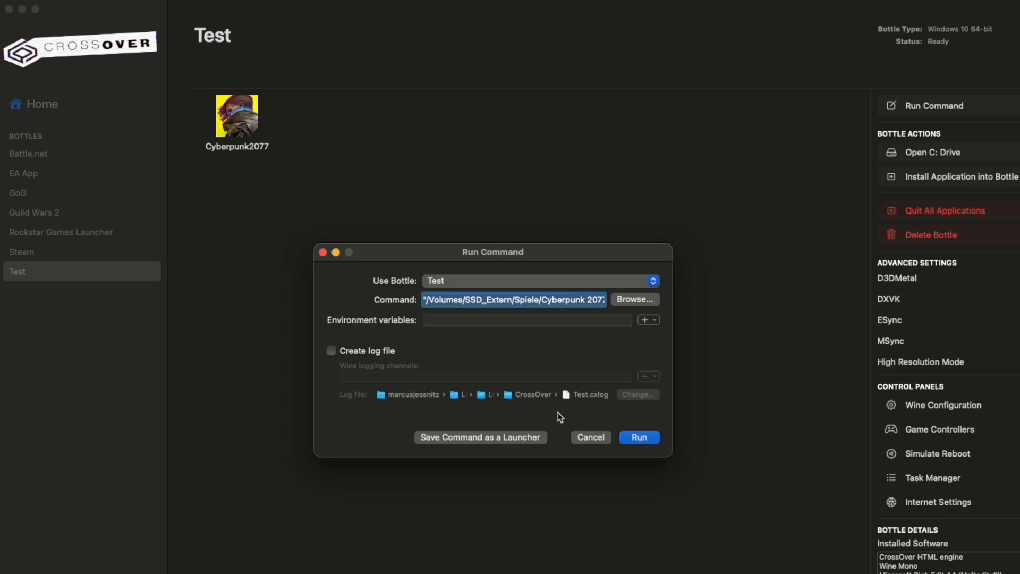
pyautogui.click(586, 438)
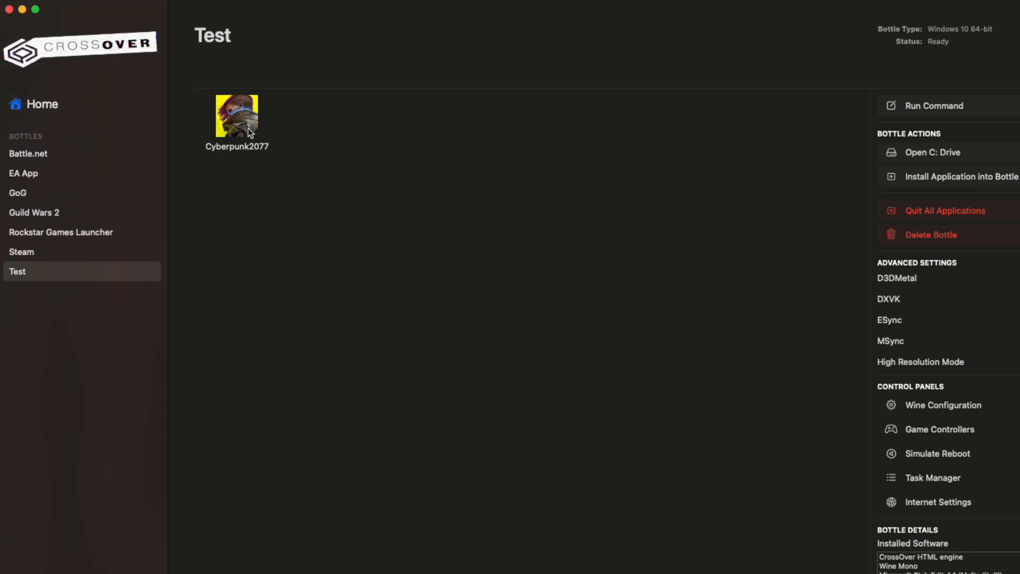
# Launch Cyberpunk2077 from the Test bottle and allow it access to the removable volume and the microphone
pyautogui.doubleClick(237, 117)
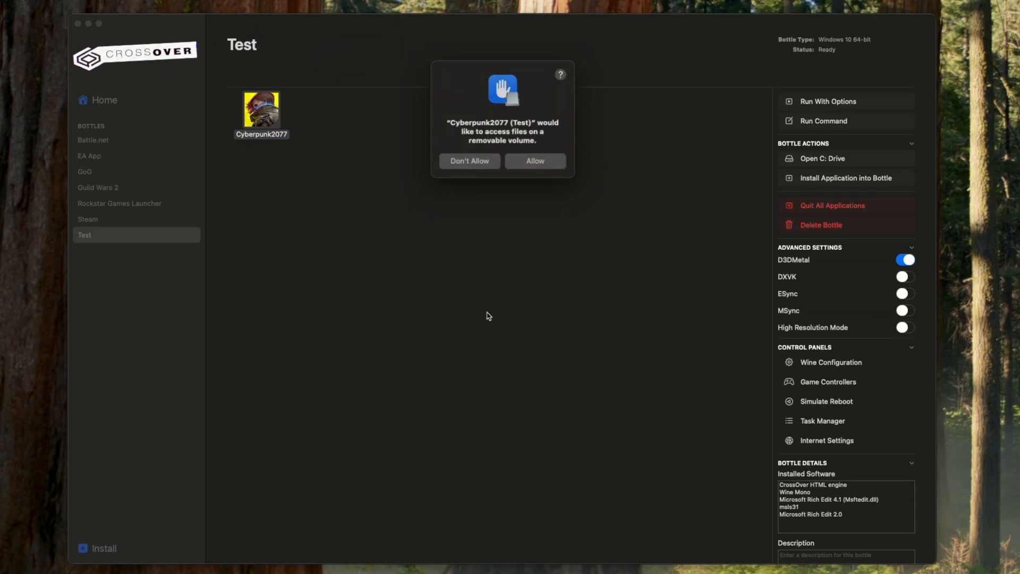
pyautogui.click(520, 162)
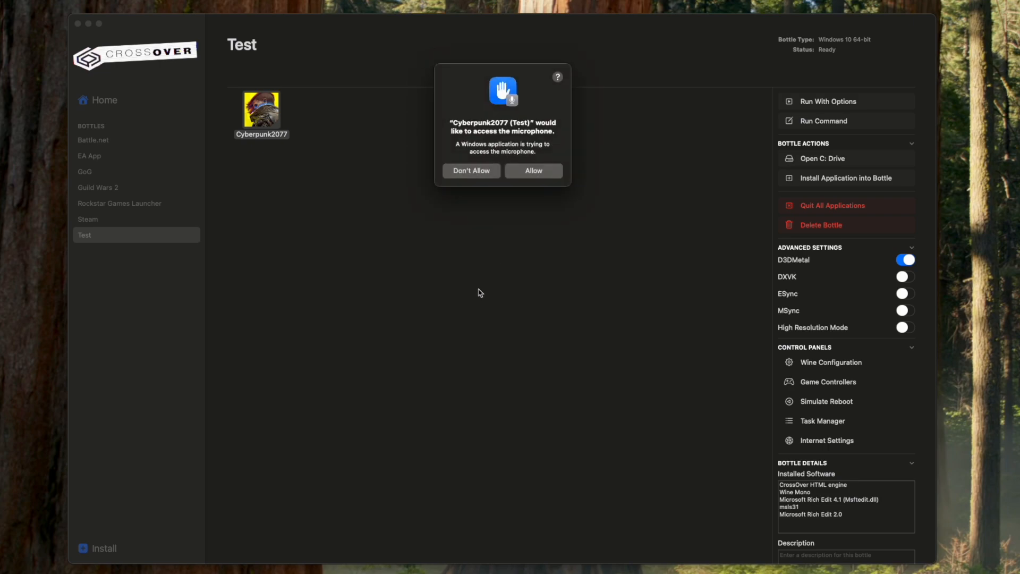
pyautogui.click(519, 171)
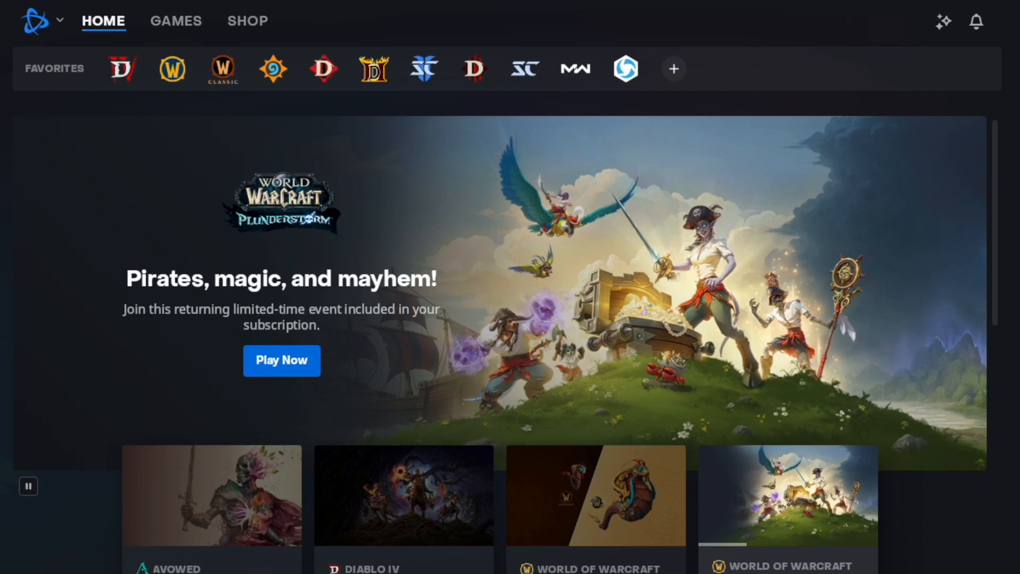
# Open Diablo IV's game settings in the Battle.net client to view its install location
pyautogui.click(63, 21)
pyautogui.click(72, 57)
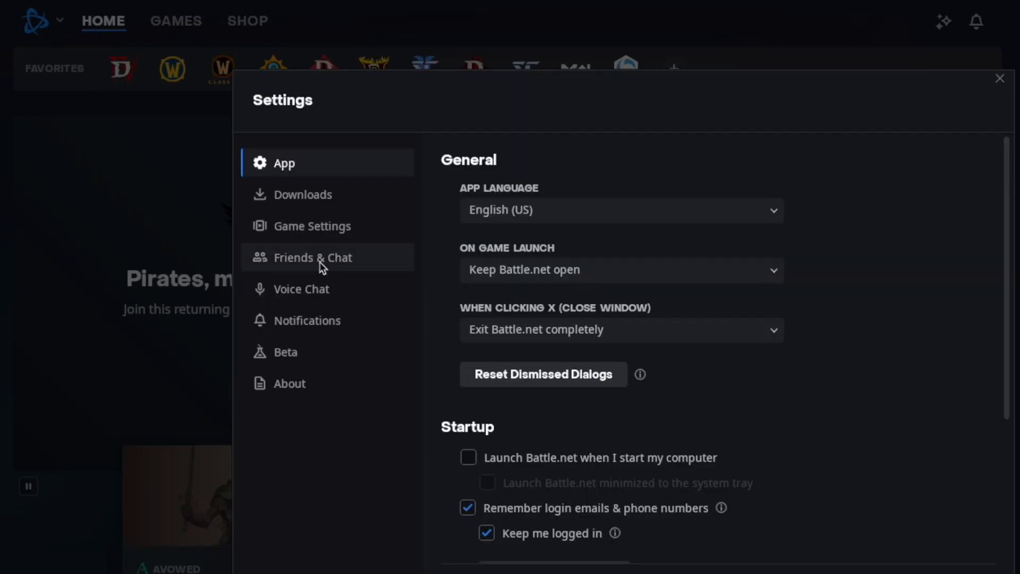
pyautogui.click(327, 225)
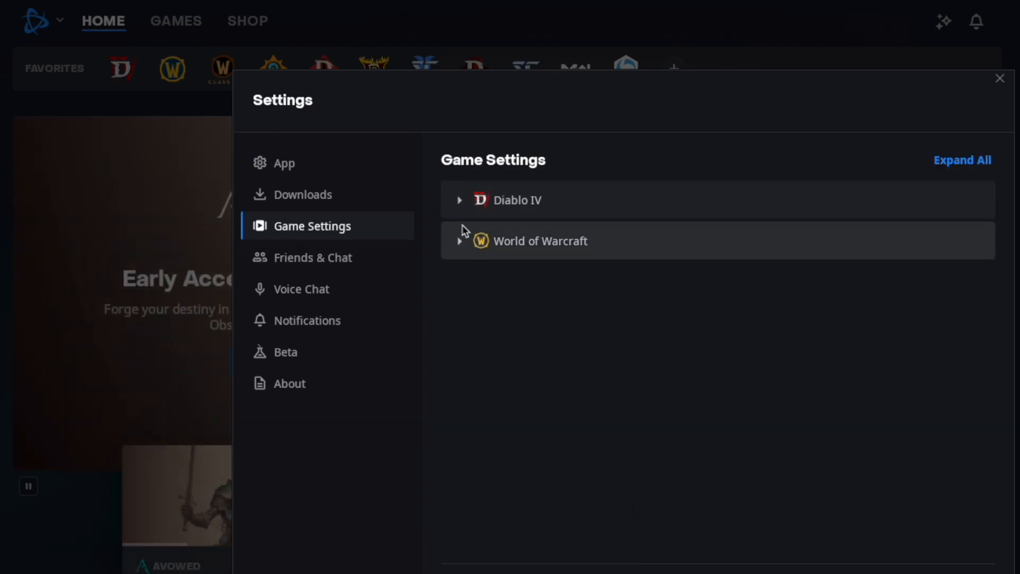
pyautogui.click(460, 200)
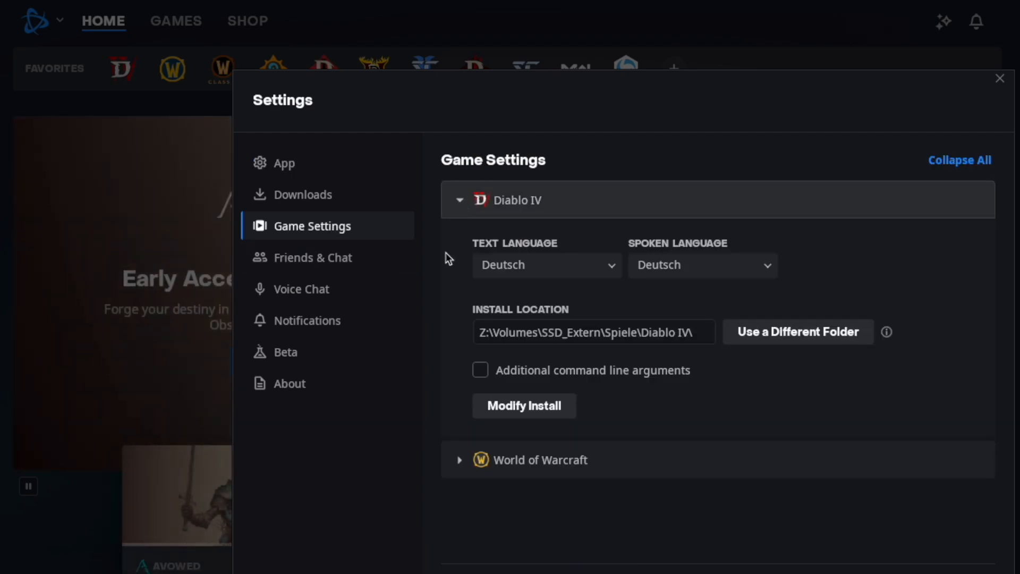
# Try to select Z:\Volumes\SSD_Extern\Spiele\Diablo IV as a different install folder for Diablo IV, and cancel the selection
pyautogui.click(804, 339)
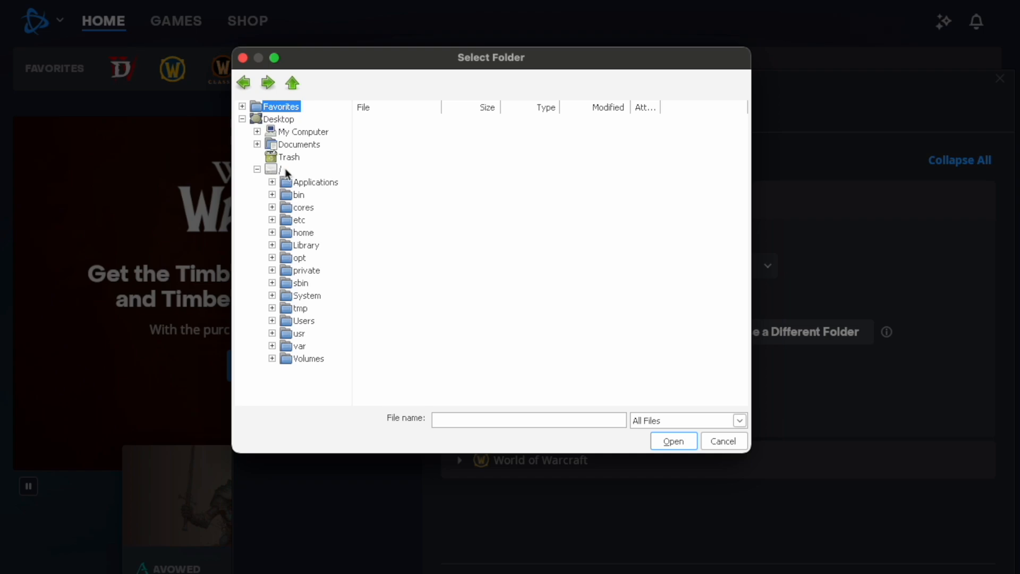
pyautogui.click(273, 358)
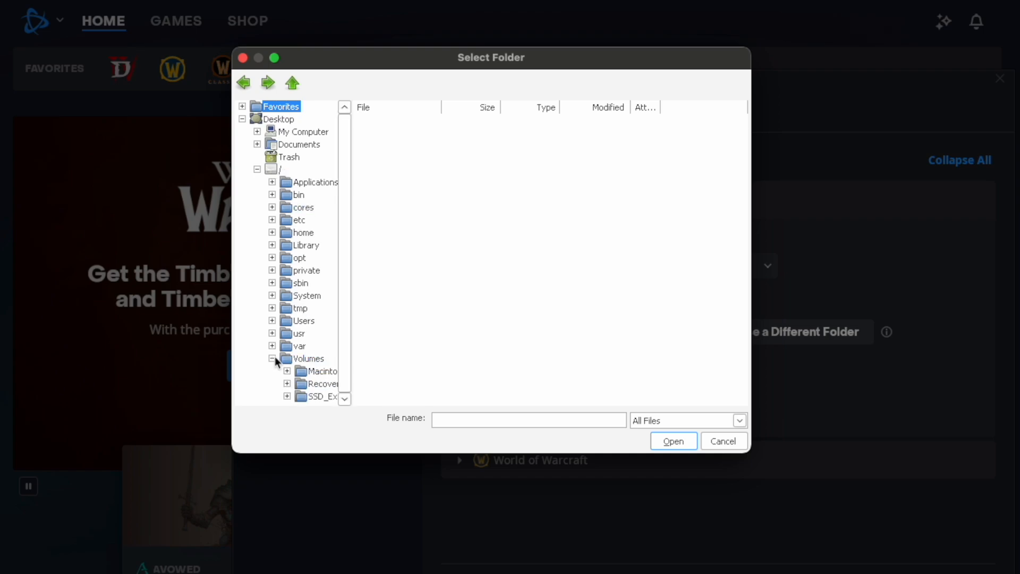
pyautogui.click(287, 396)
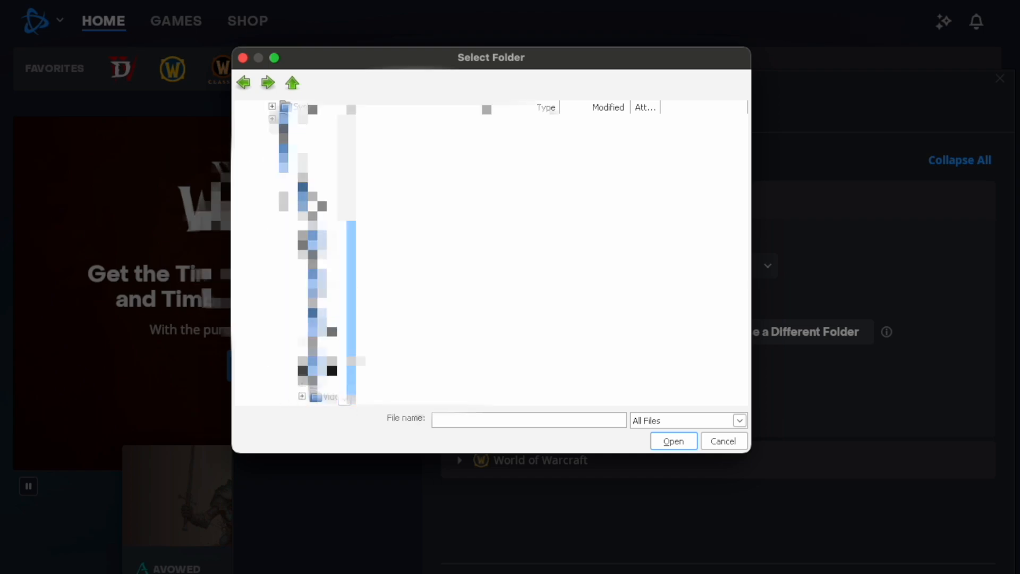
pyautogui.moveTo(352, 361); pyautogui.dragTo(478, 345)
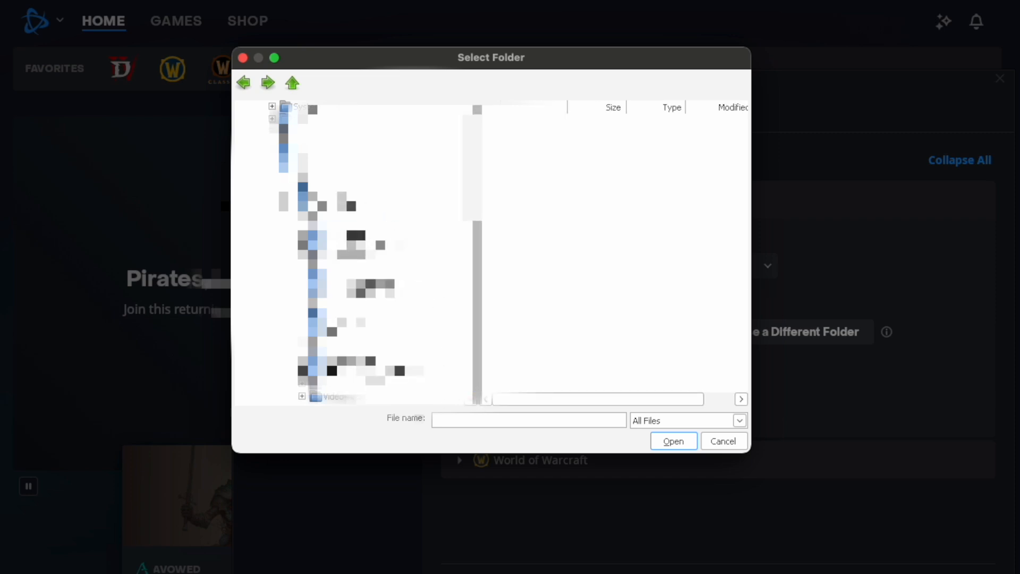
pyautogui.click(338, 346)
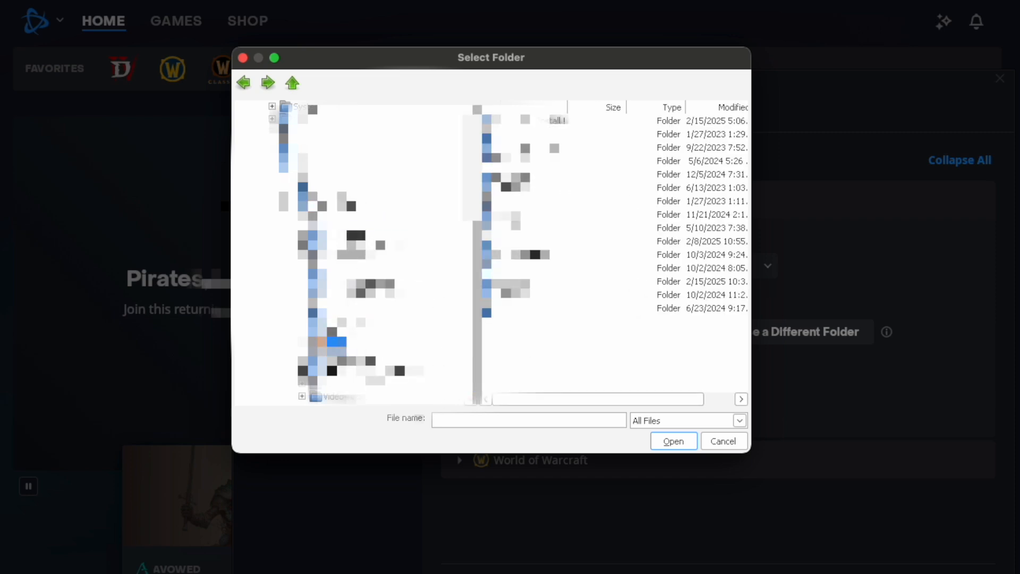
pyautogui.click(523, 176)
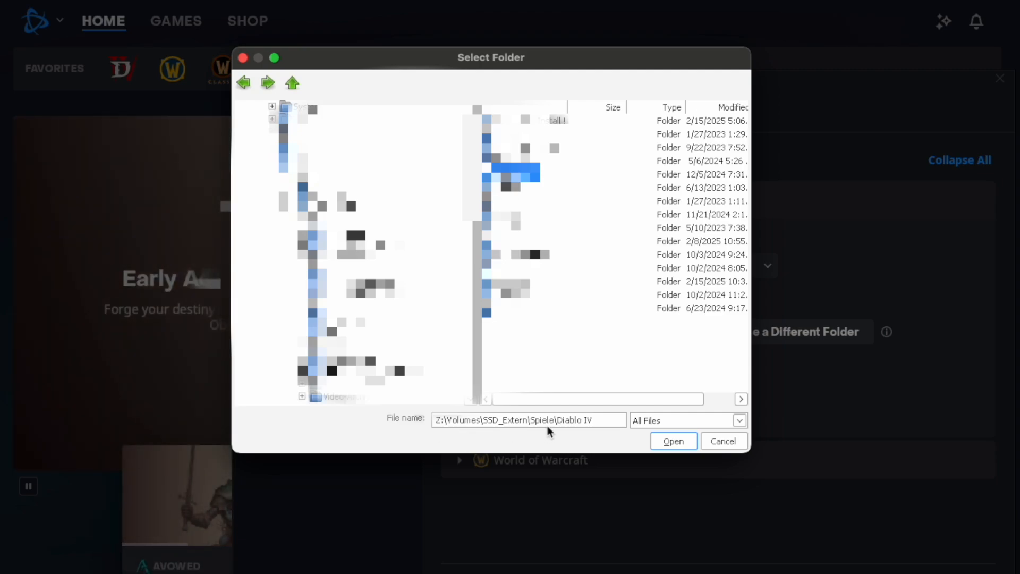
pyautogui.click(729, 446)
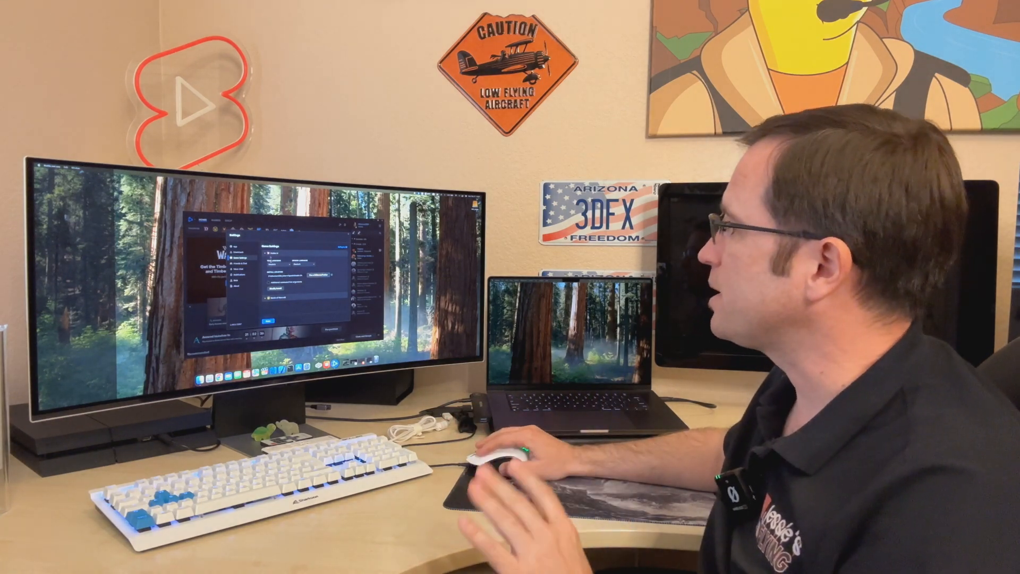
# Close the Battle.net settings and switch to CrossOver, opening the drive configuration in the Battle.net bottle's Wine Configuration
pyautogui.click(348, 234)
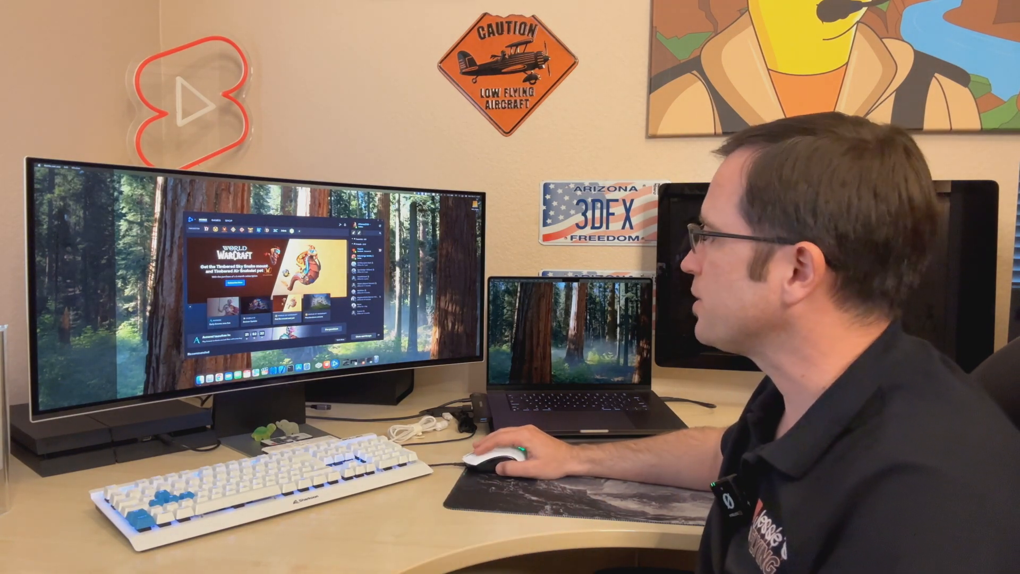
pyautogui.click(320, 365)
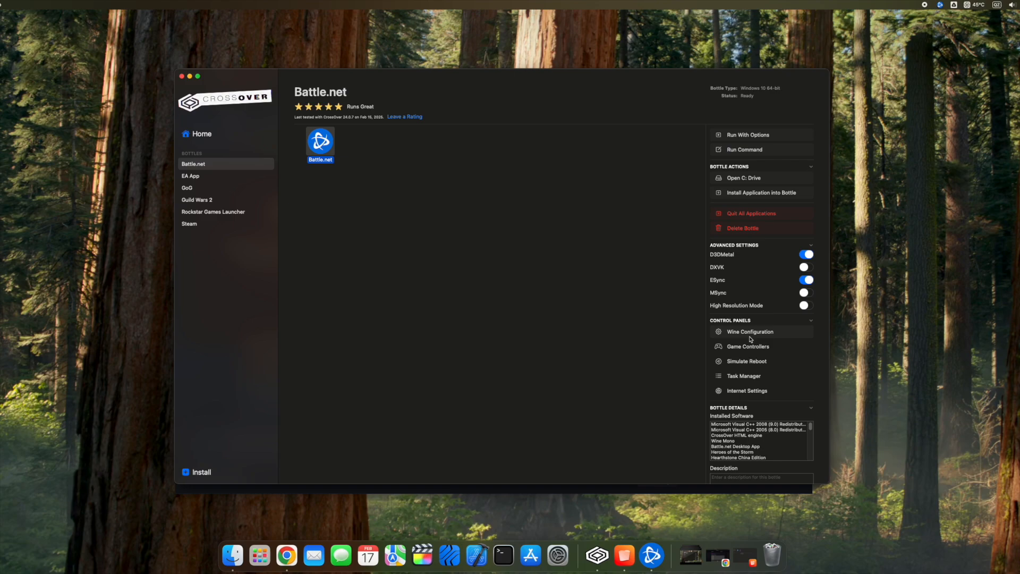
pyautogui.click(750, 334)
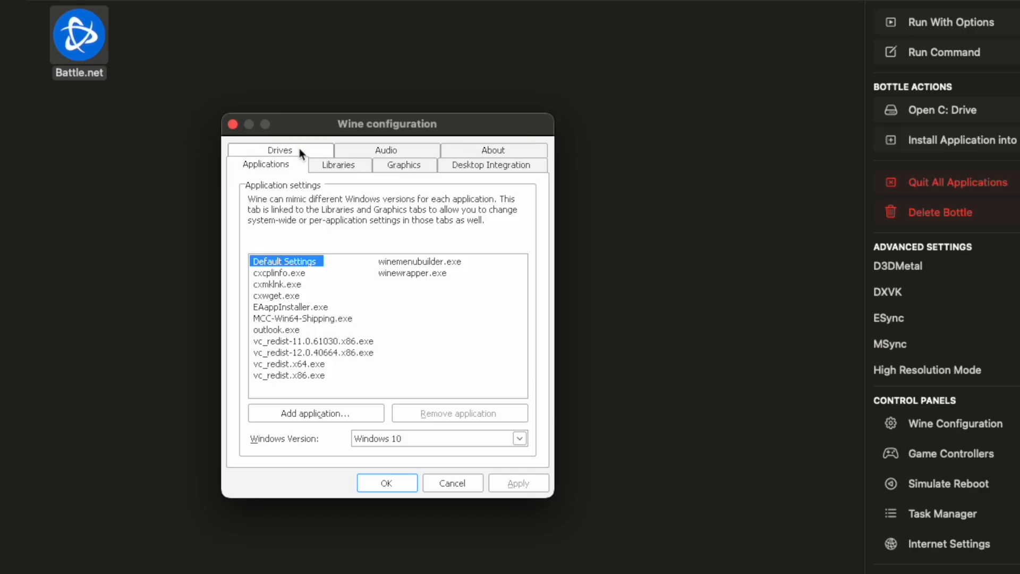
pyautogui.click(299, 152)
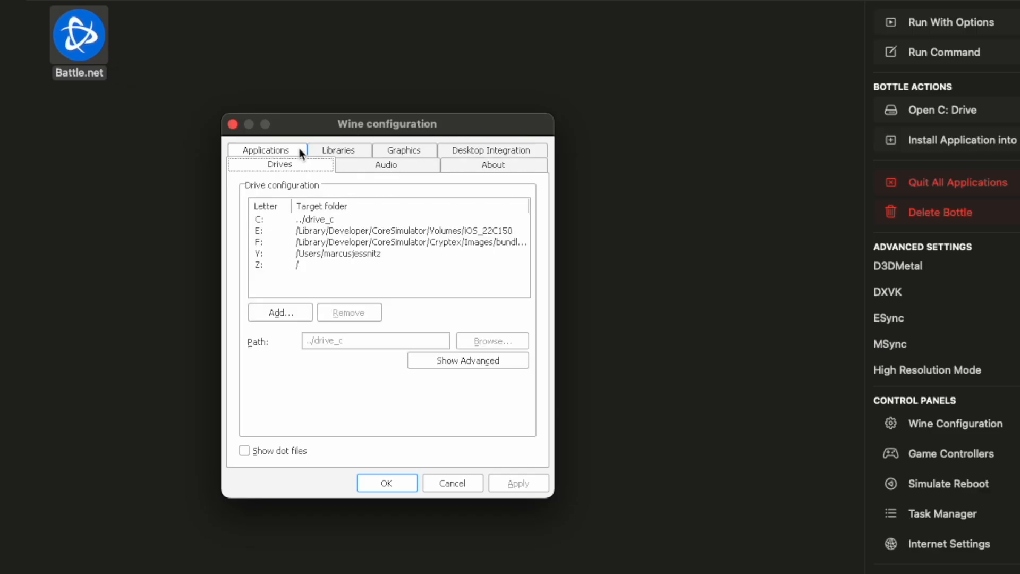
# Set drive Z:'s type to Local hard disk in its advanced drive settings, apply the change and close the configuration
pyautogui.click(260, 266)
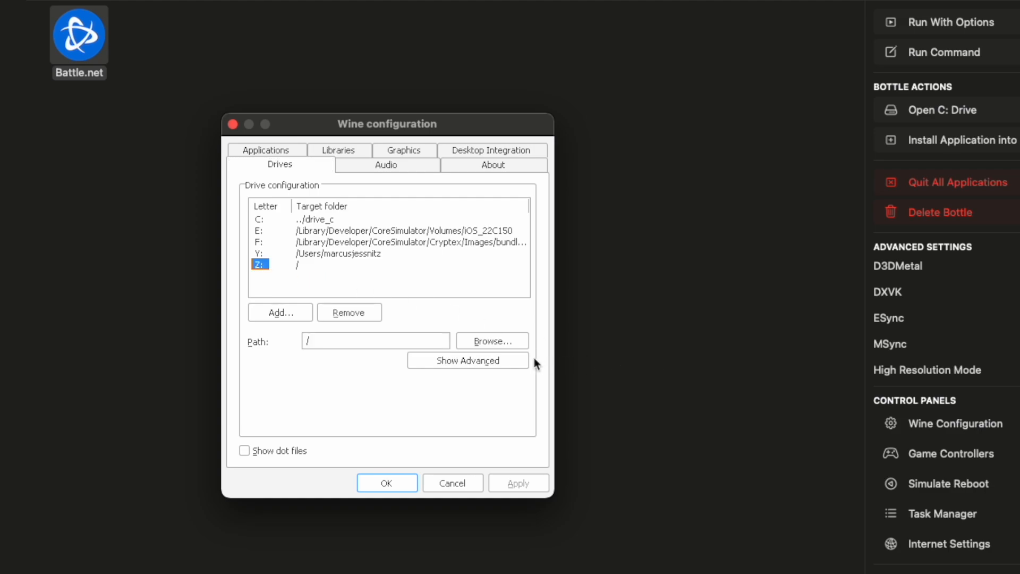
pyautogui.click(514, 361)
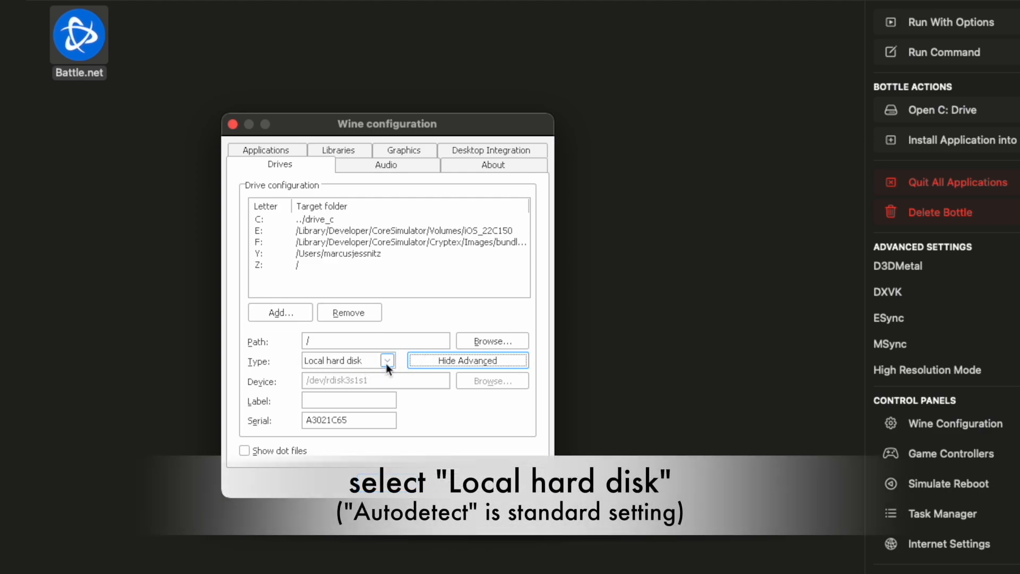
pyautogui.click(387, 360)
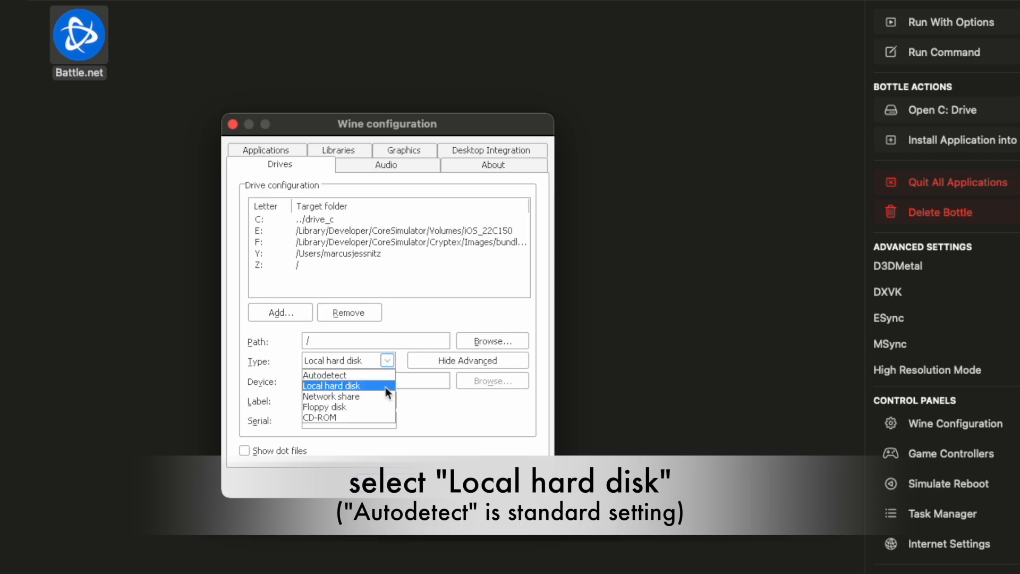
pyautogui.click(388, 386)
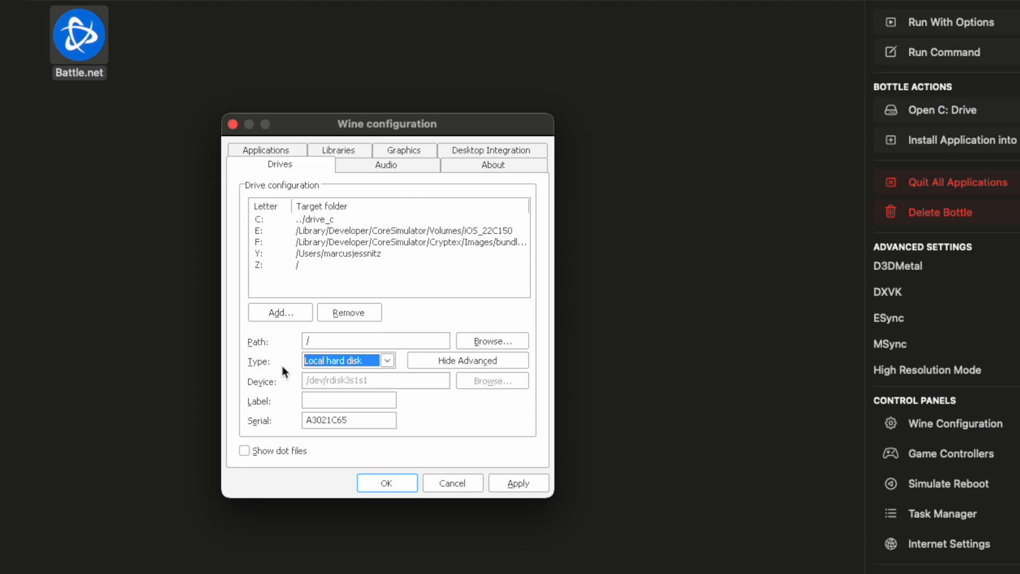
pyautogui.click(505, 487)
pyautogui.click(397, 486)
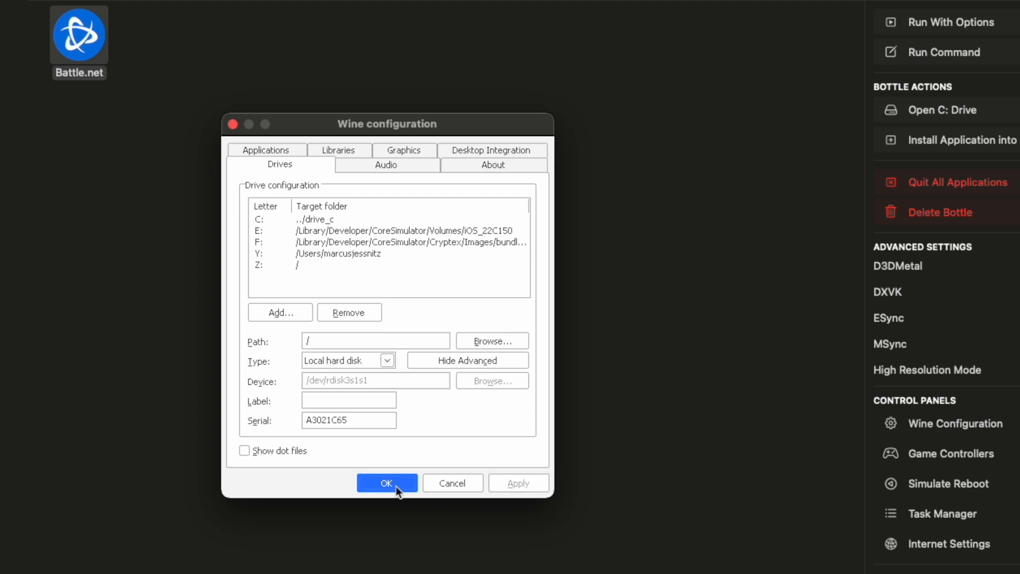